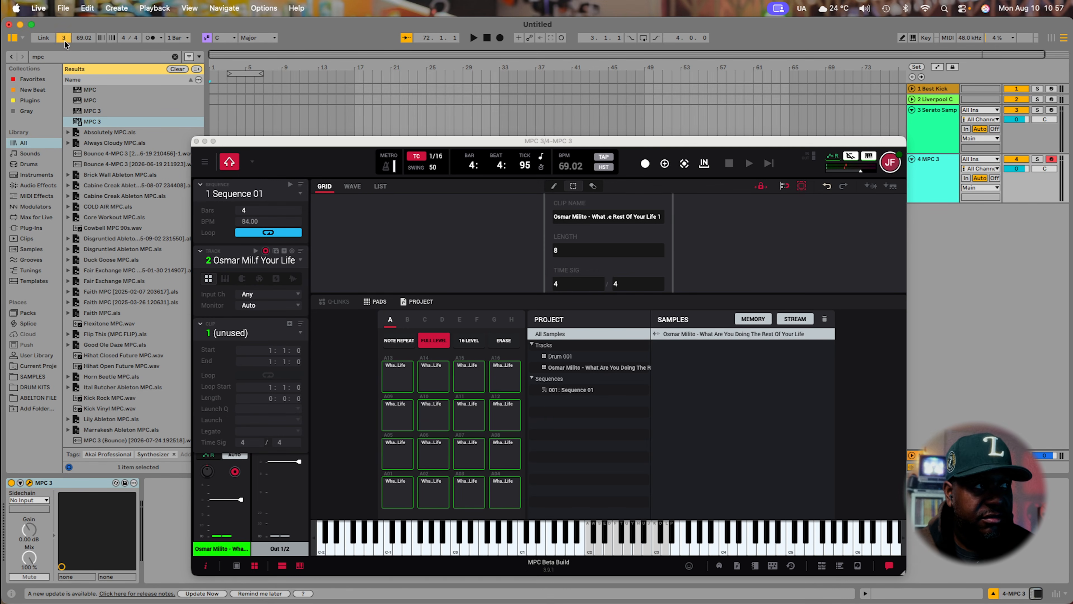
Record the chopped sample performance as a MIDI clip on the MPC 3 track and play it back.
key(space)
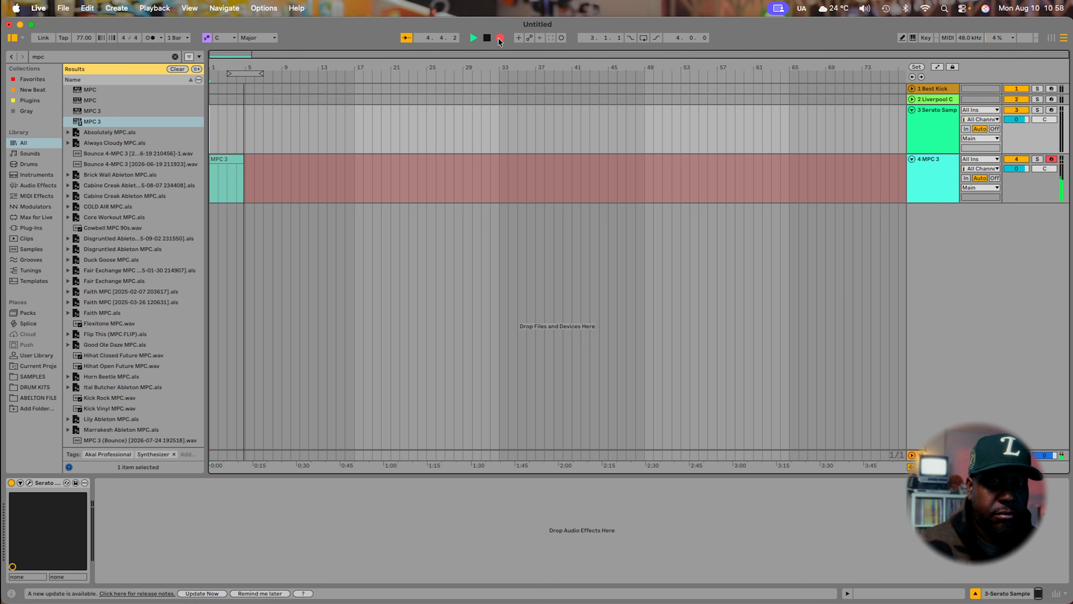
click(487, 38)
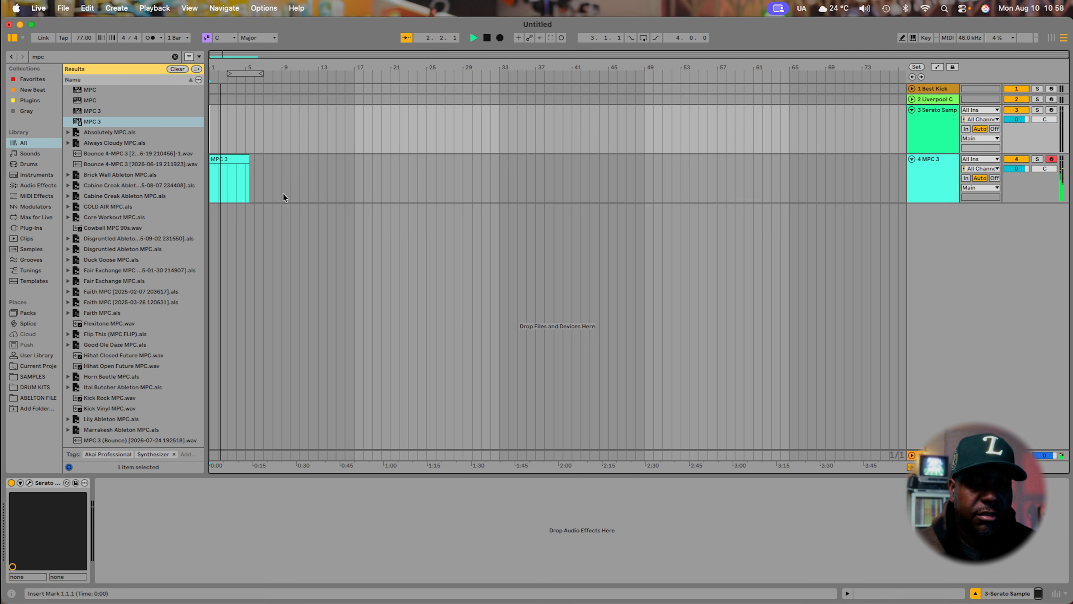
key(space)
scroll(253, 188, up, 5)
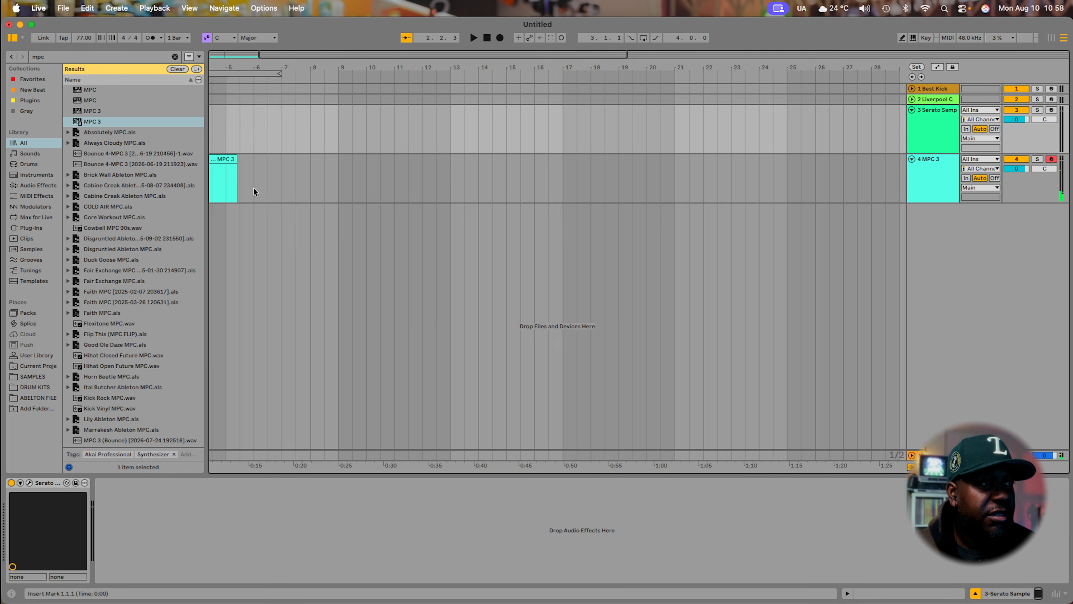
click(253, 187)
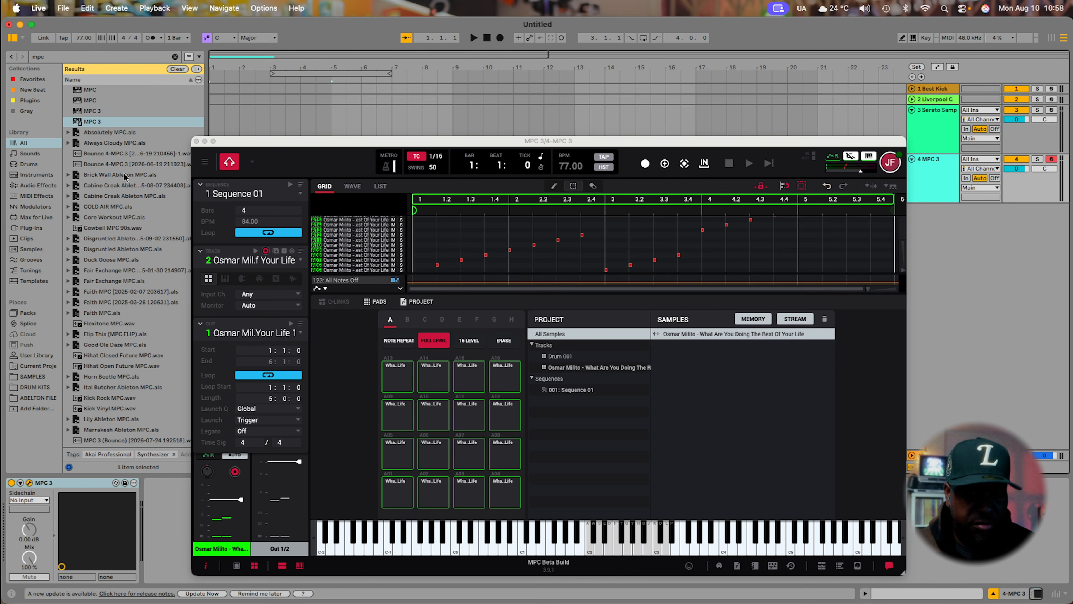
Loop the first four bars of the arrangement and trim the MPC 3 clip's excess past bar 5.
key(super+l)
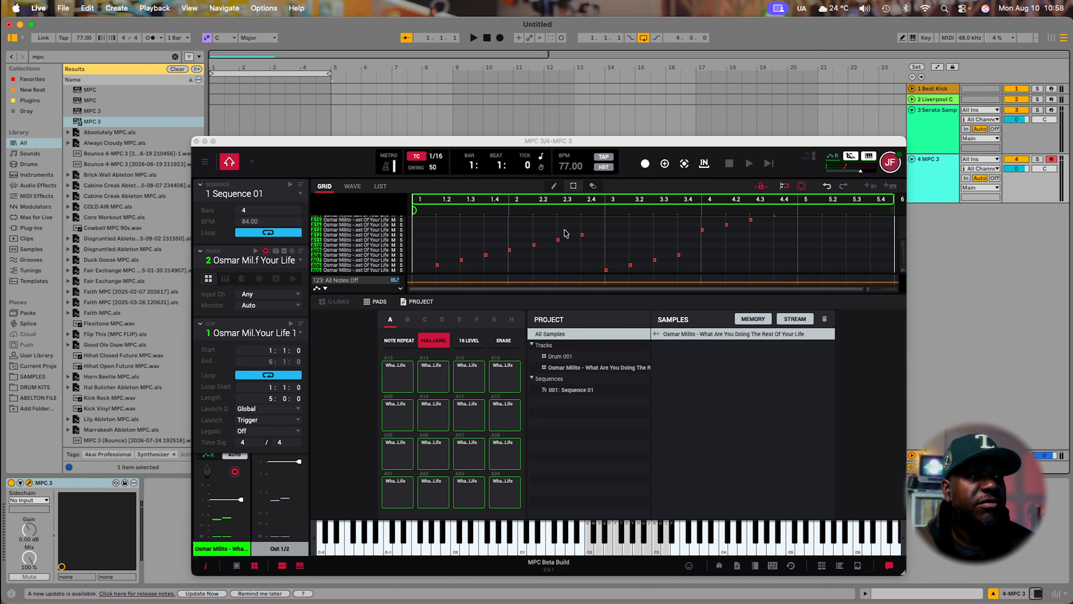
drag(292, 144, 234, 277)
drag(335, 178, 355, 179)
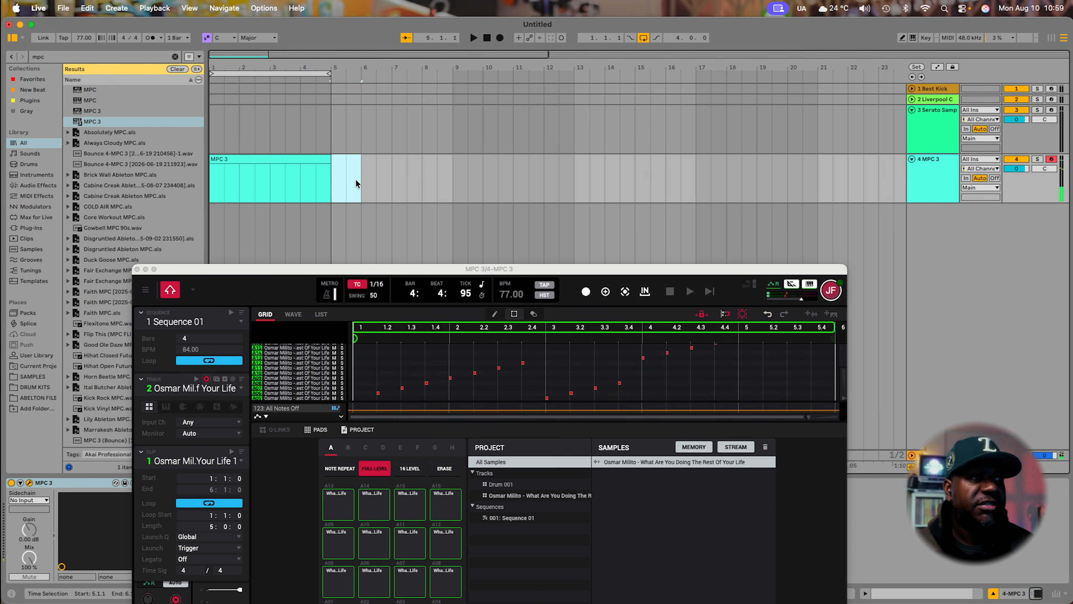
Try to duplicate the MPC 3 track together with its plug-in and close the copy's plug-in window.
click(944, 164)
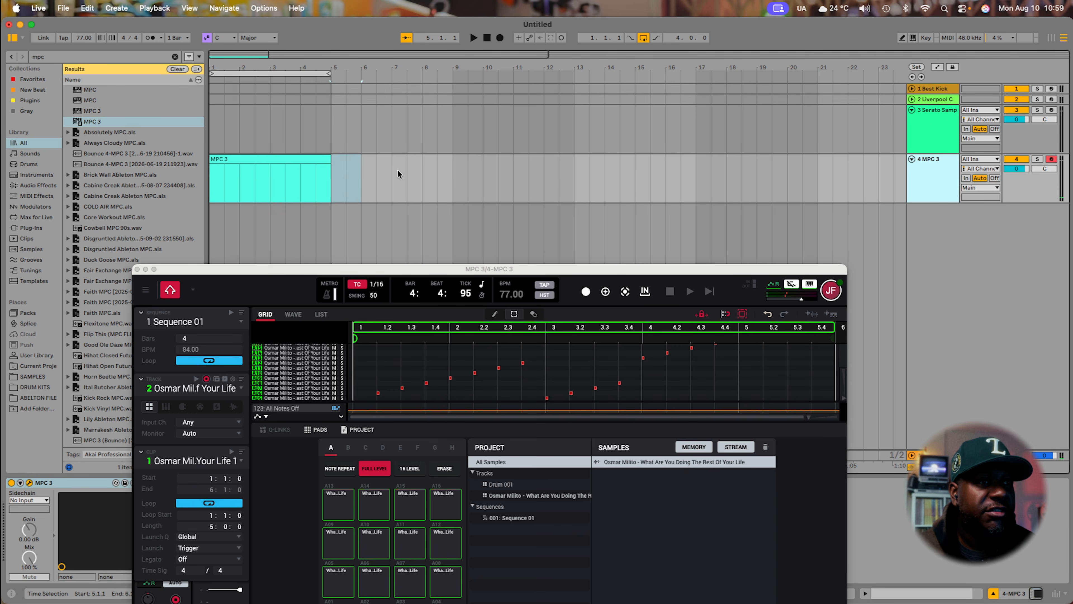
right_click(930, 172)
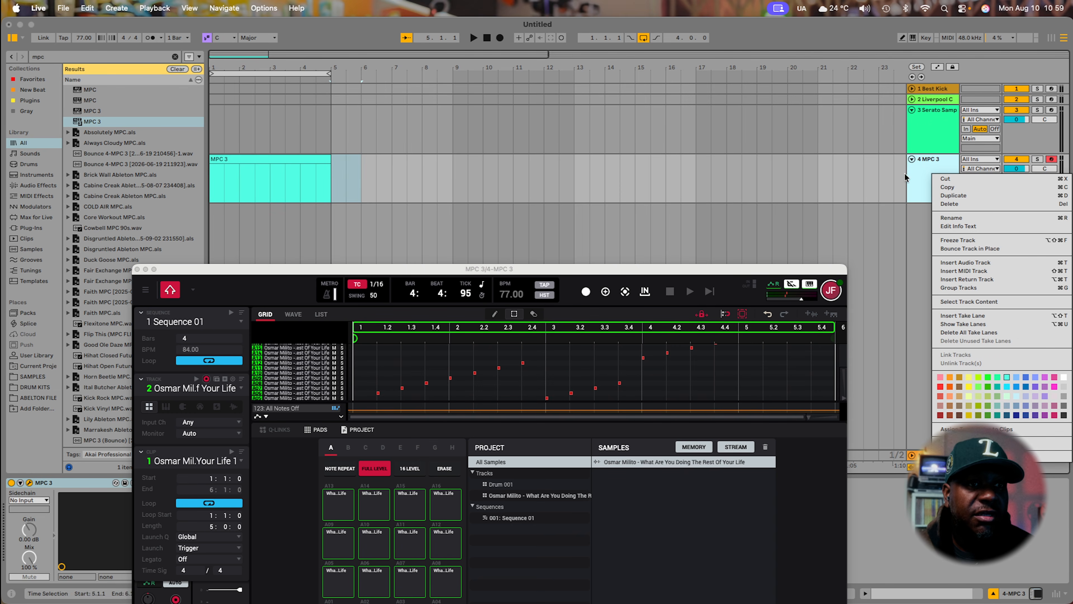
click(924, 182)
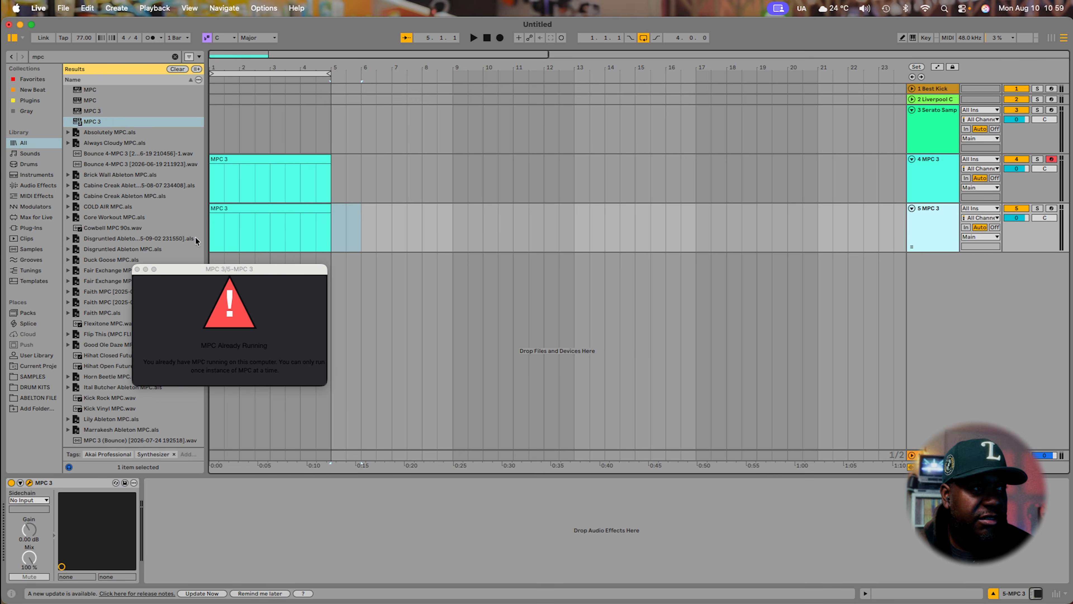
click(137, 270)
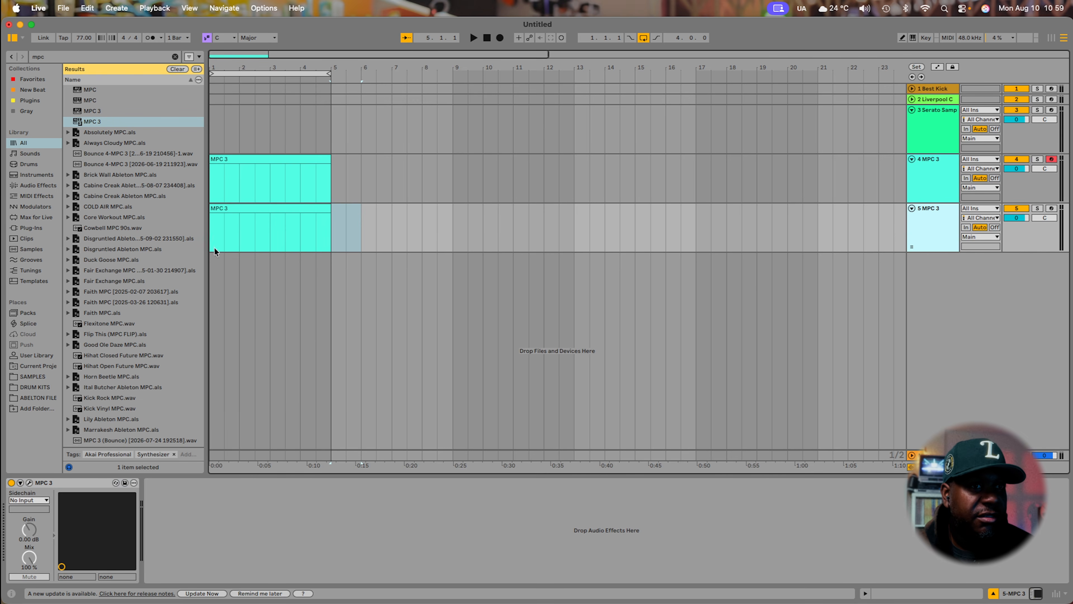
Bounce the duplicated MPC 3 track in place and audition its bounced clip.
right_click(923, 219)
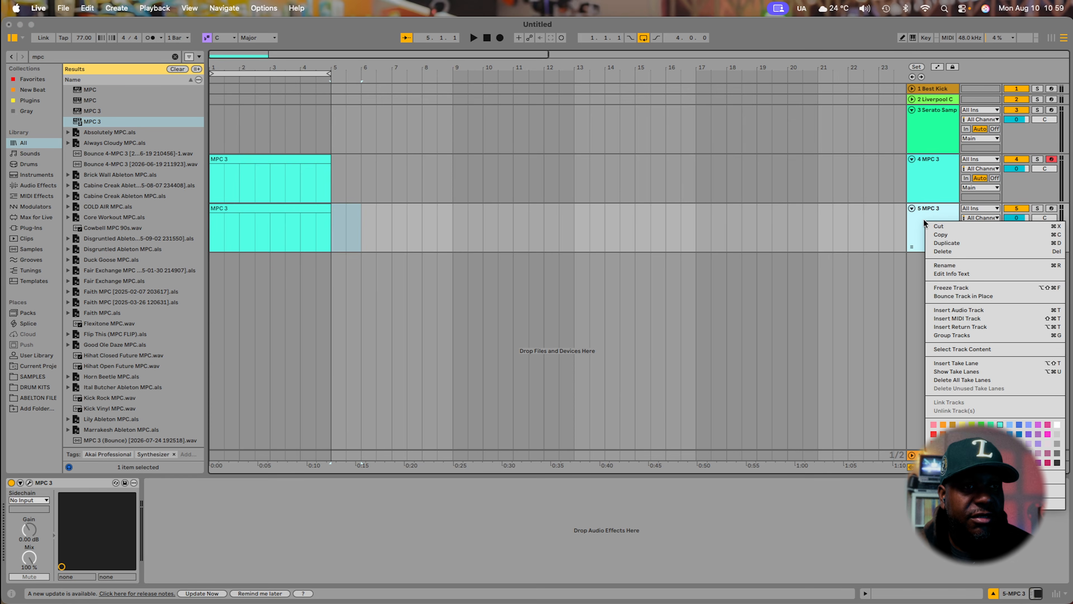
click(979, 296)
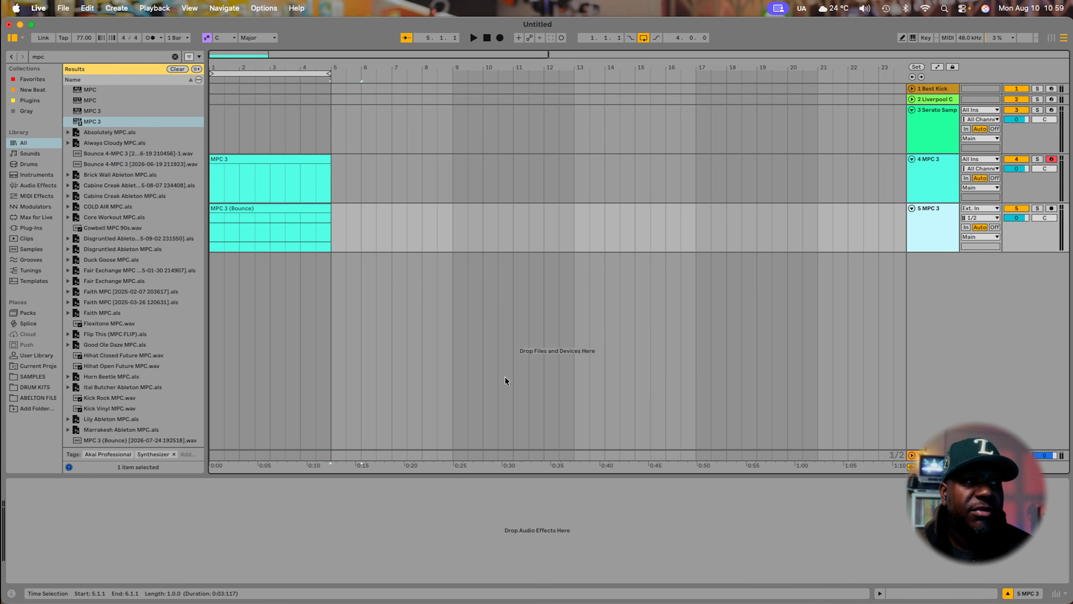
click(266, 209)
key(space)
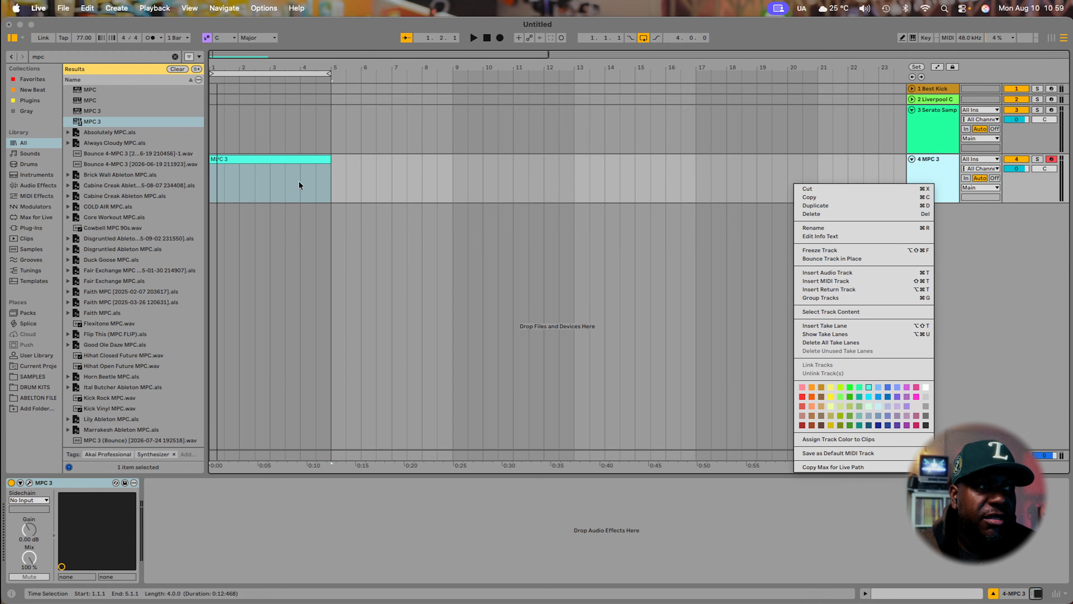
Duplicate the MPC 3 track again, delete the copy, and play the original clip.
click(289, 158)
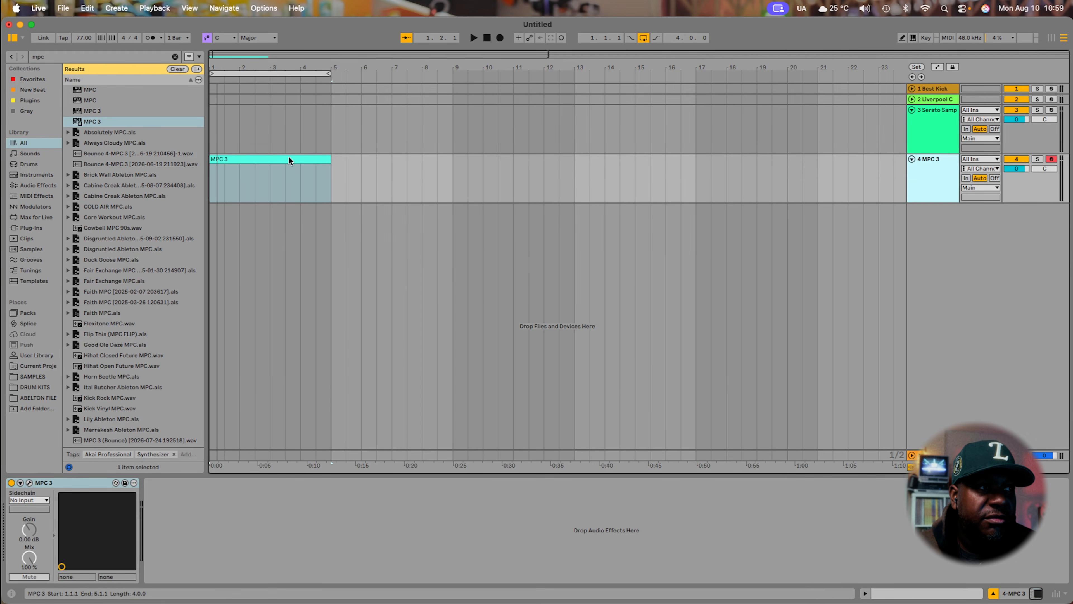
key(super+d)
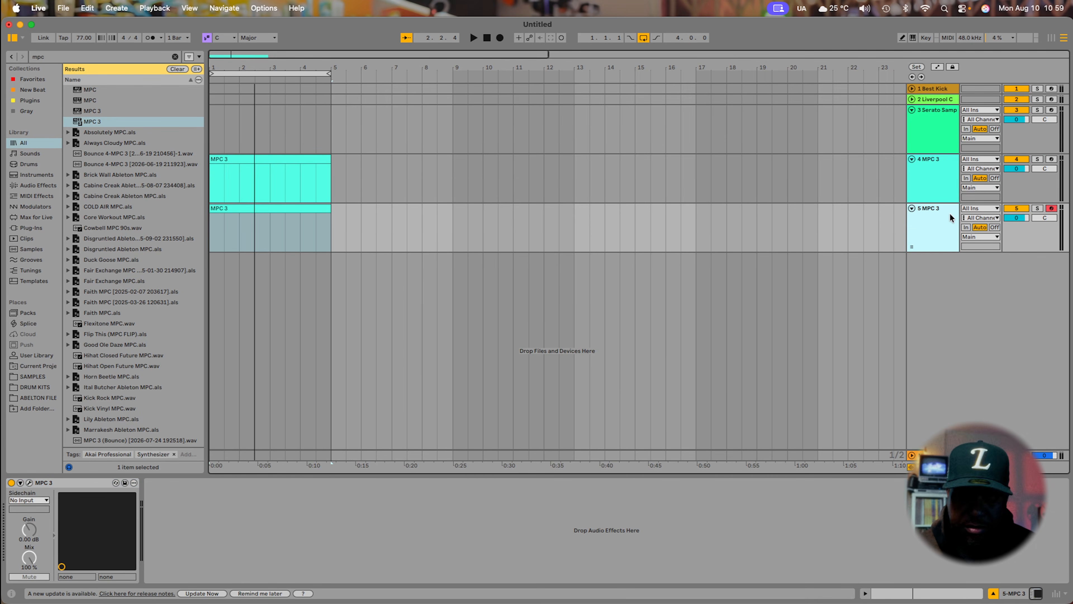
key(Delete)
key(space)
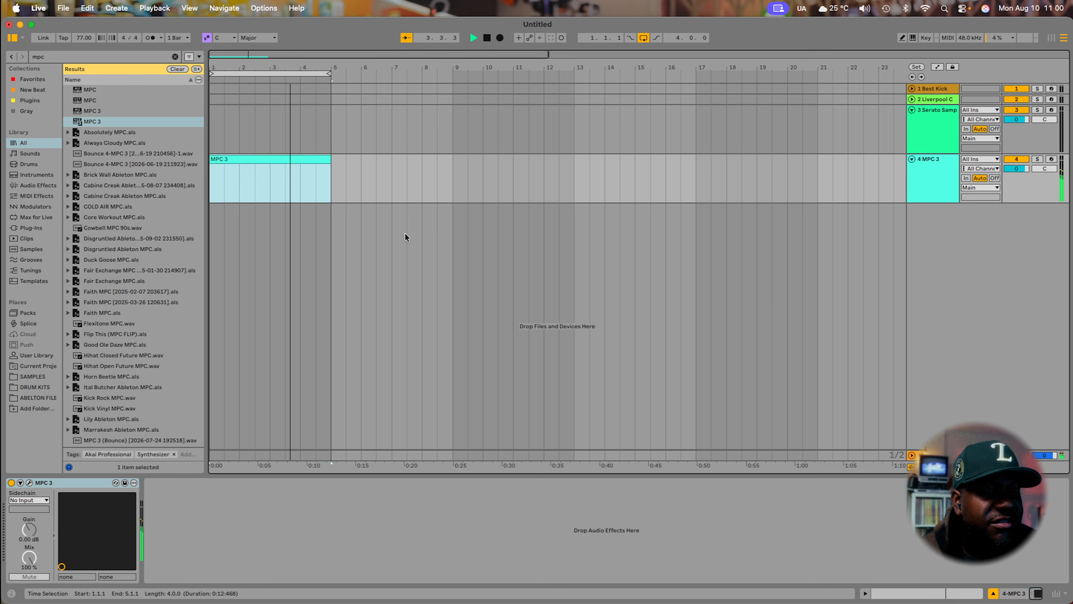
key(space)
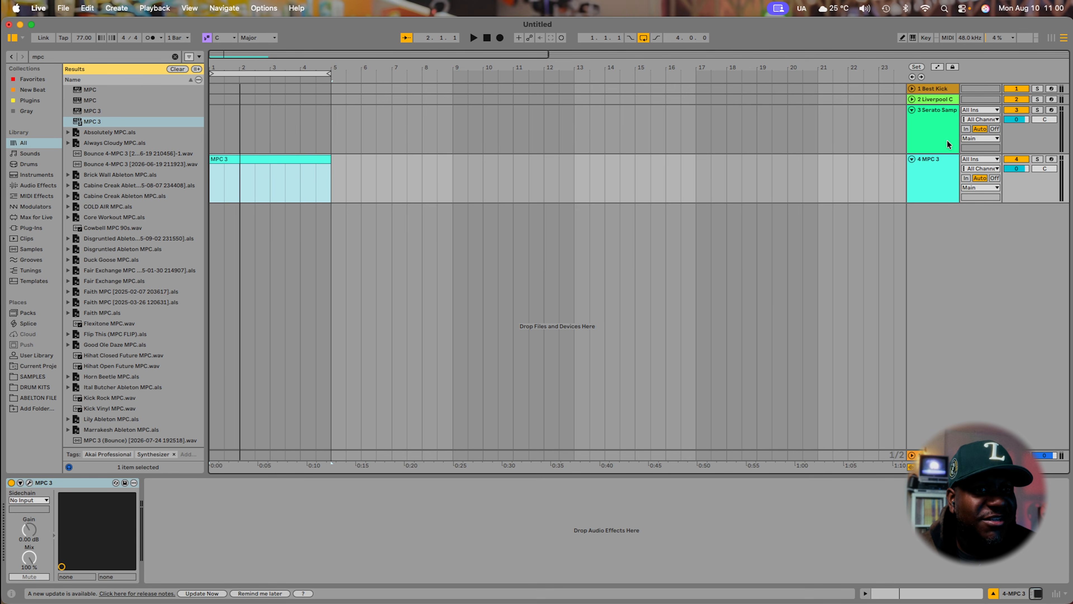
Try bouncing the original MPC 3 track in place, audition the audio, and undo the bounce.
click(1052, 159)
click(935, 166)
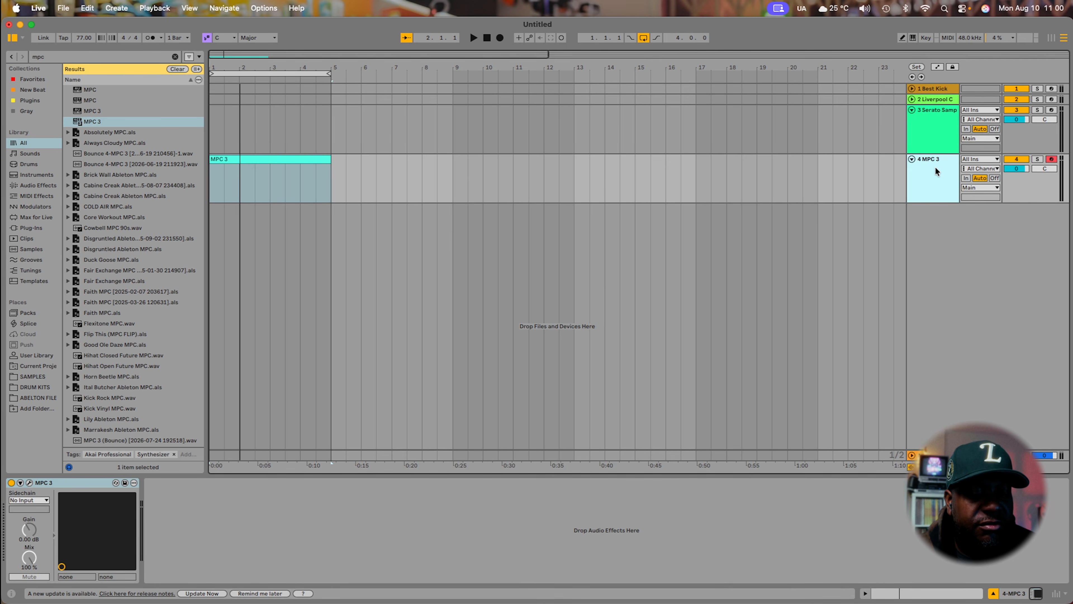
right_click(936, 166)
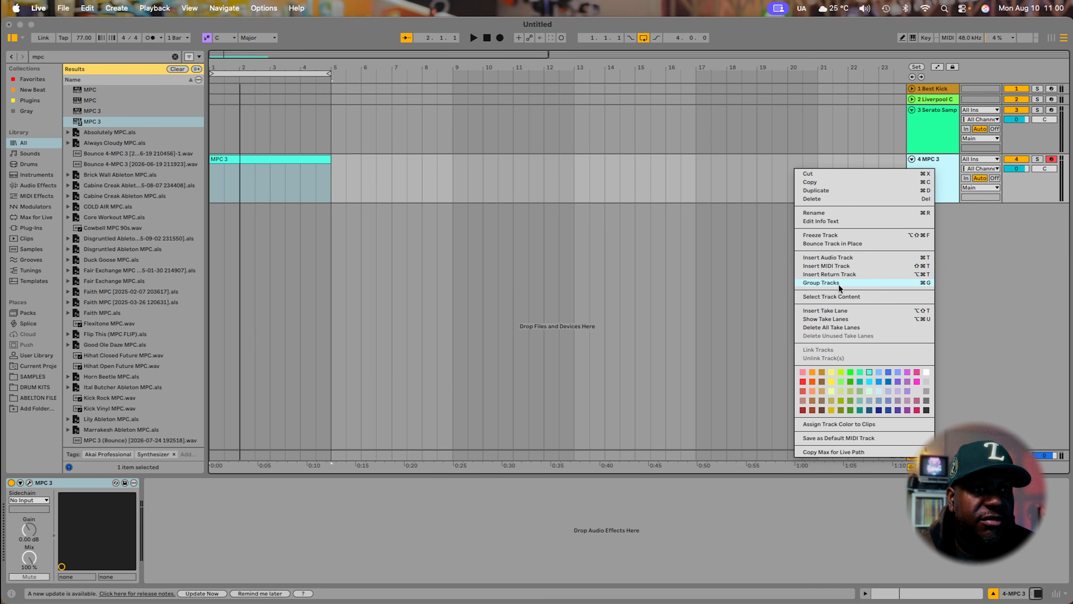
click(850, 244)
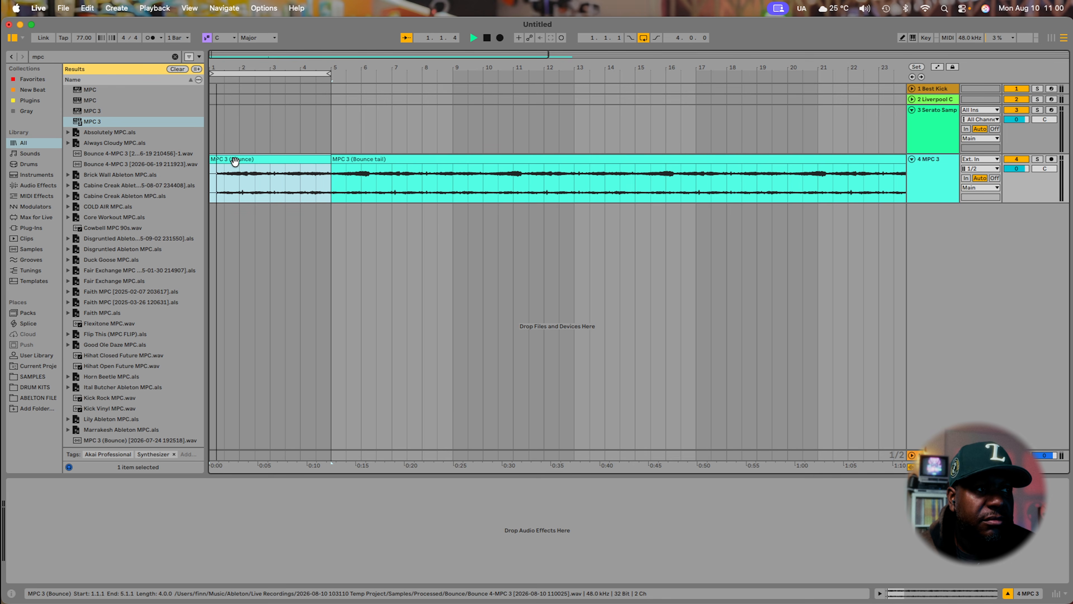
key(space)
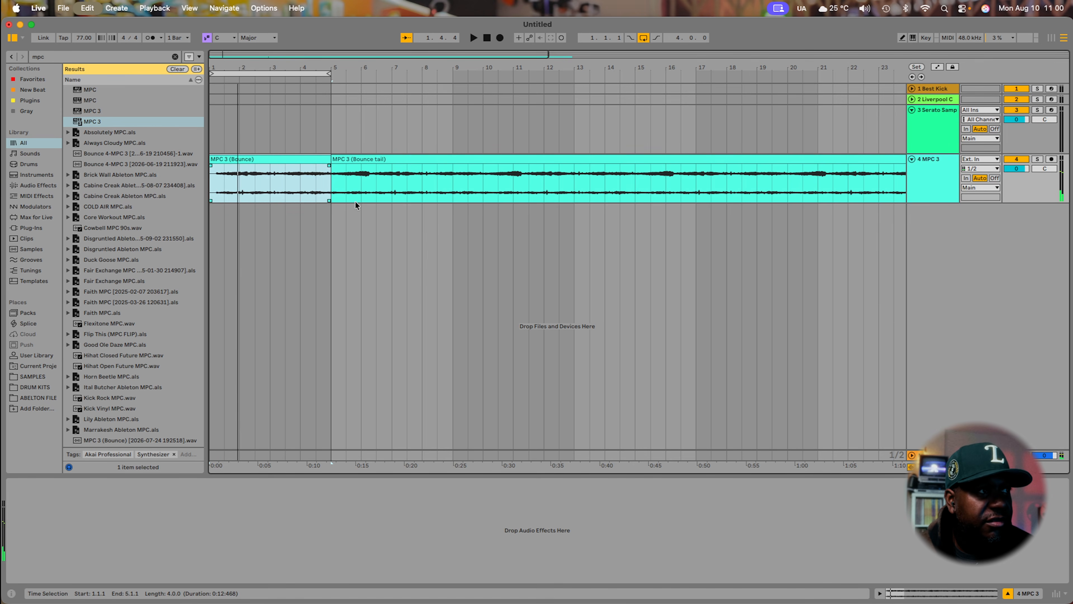
key(super+z)
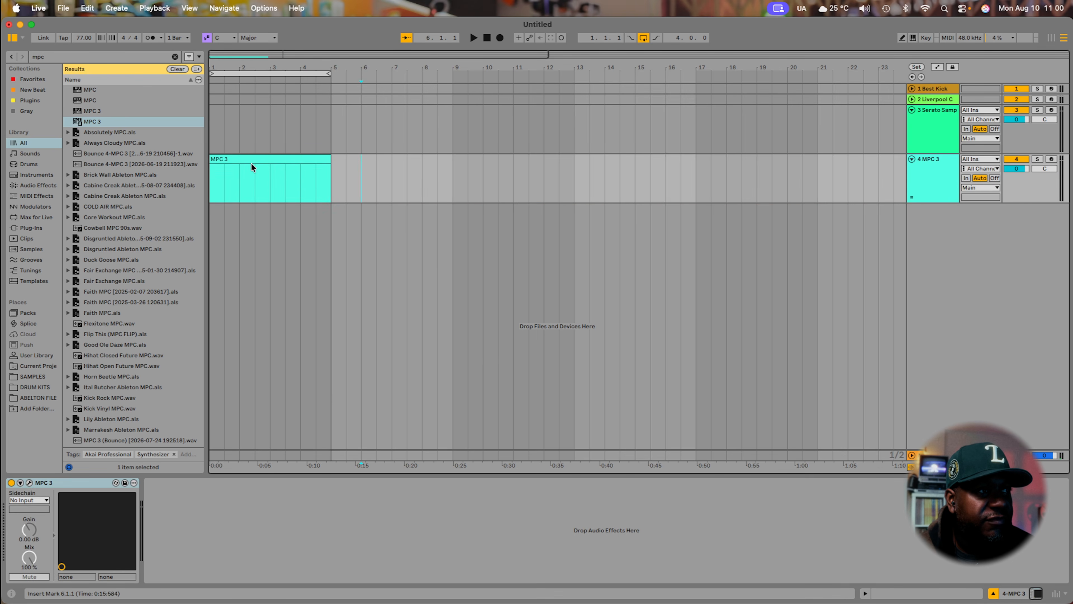
Bounce the MPC 3 track in place to audio and delete the bounce tail clip after bar 5.
click(251, 159)
click(278, 174)
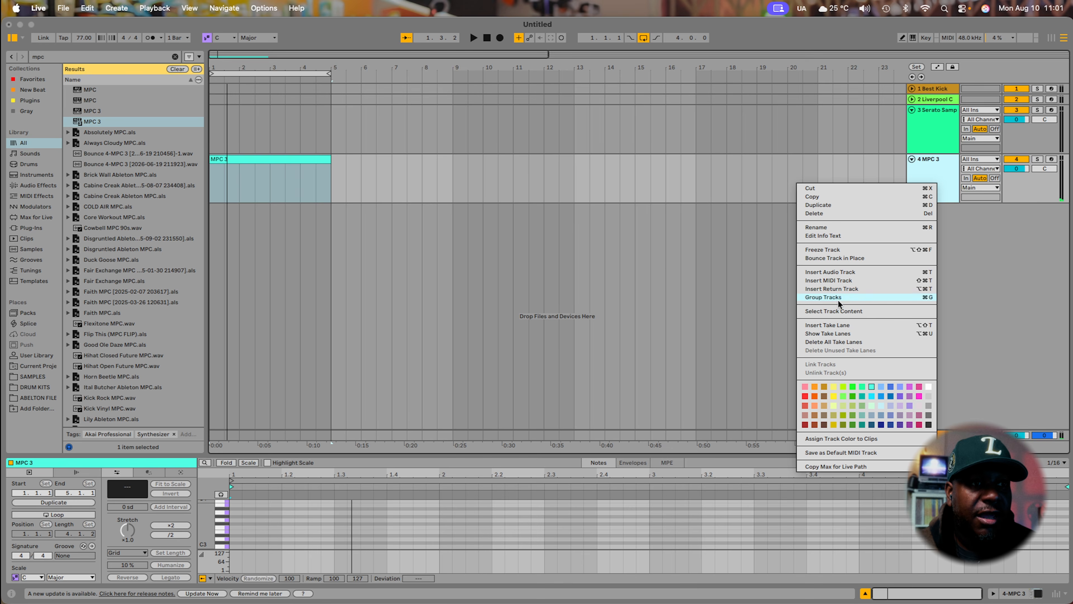
click(853, 259)
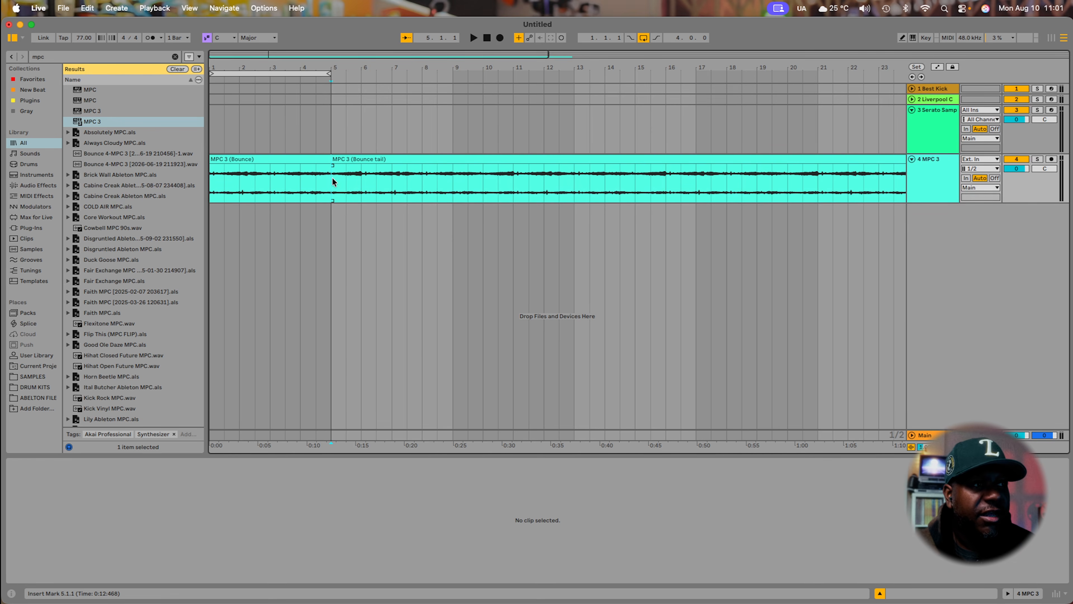
click(367, 160)
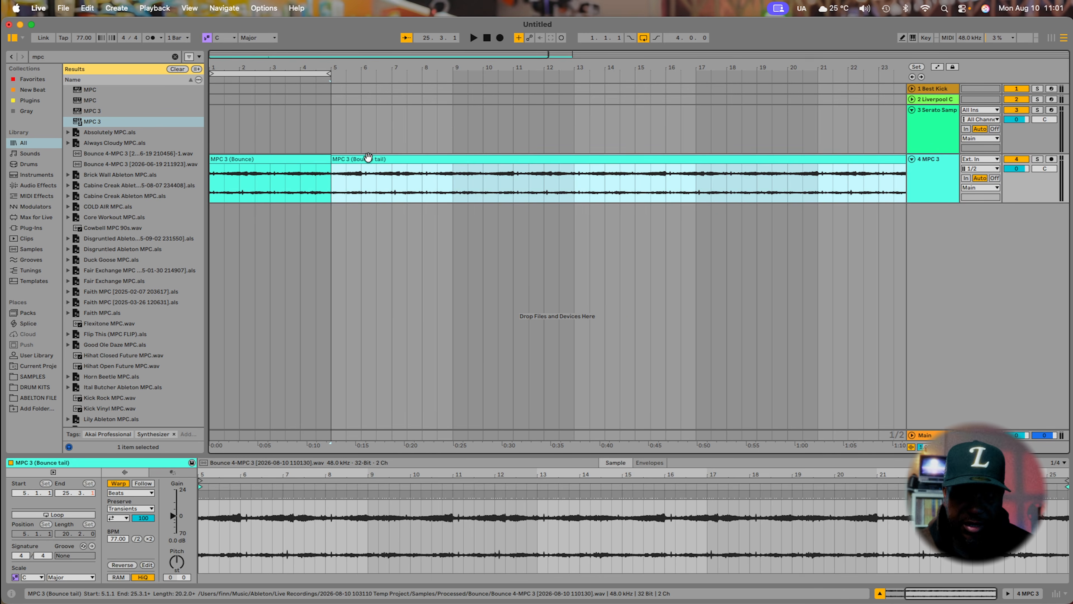
key(Delete)
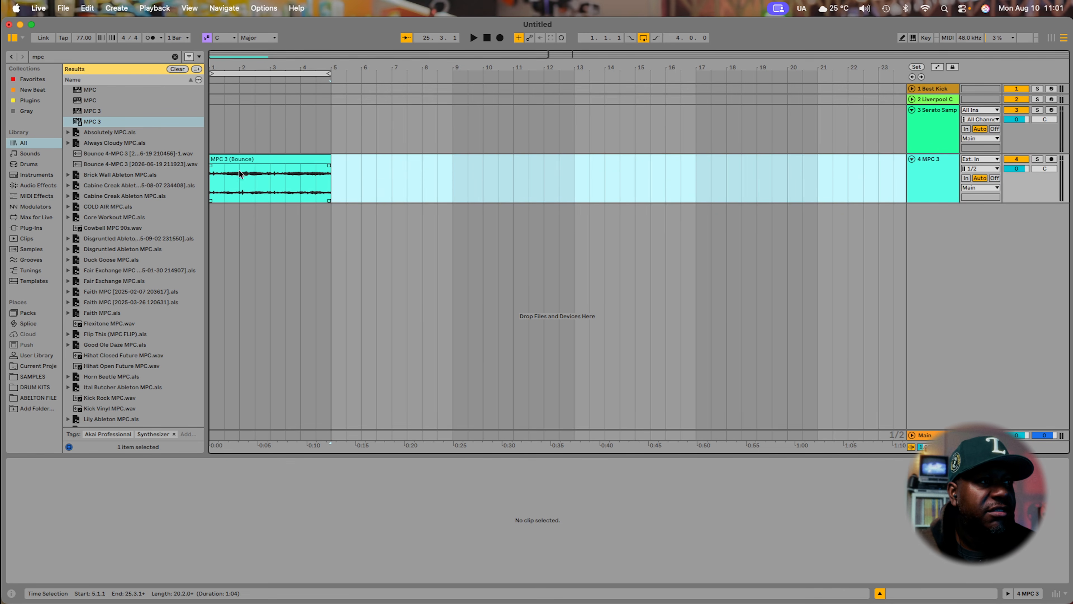
Audition the bounced MPC 3 clip and transpose it up by 2 semitones.
click(232, 163)
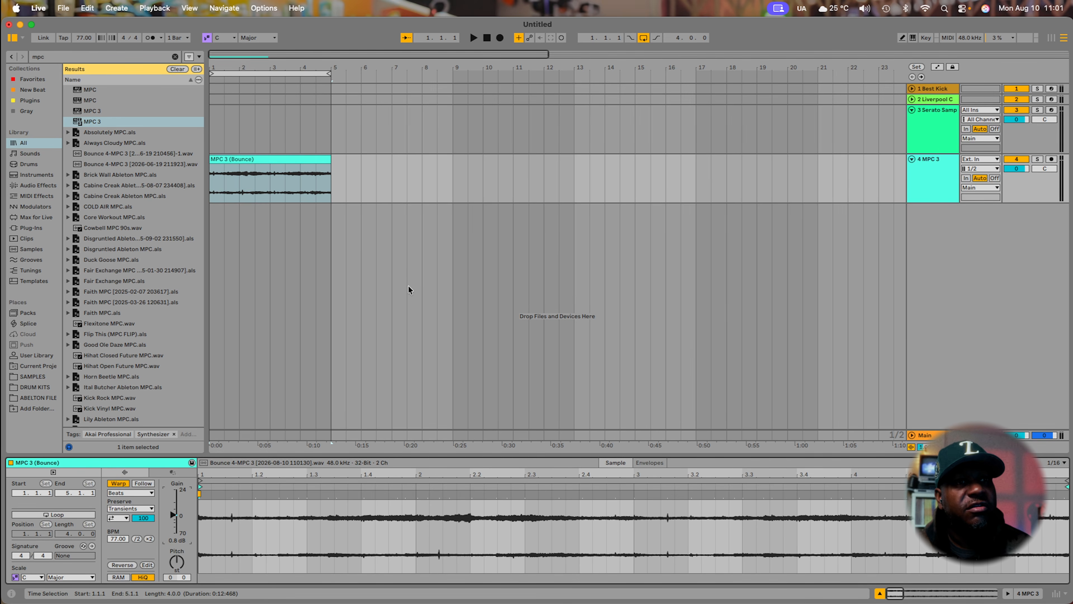
key(space)
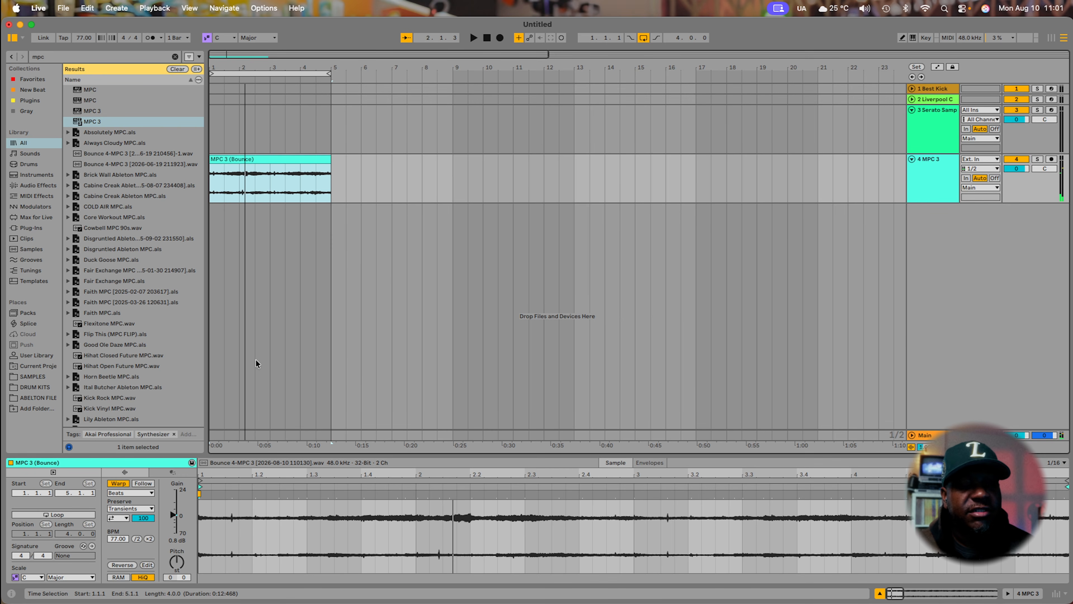
mouse_move(179, 560)
mouse_down()
mouse_move(178, 539)
mouse_move(177, 567)
mouse_up()
key(space)
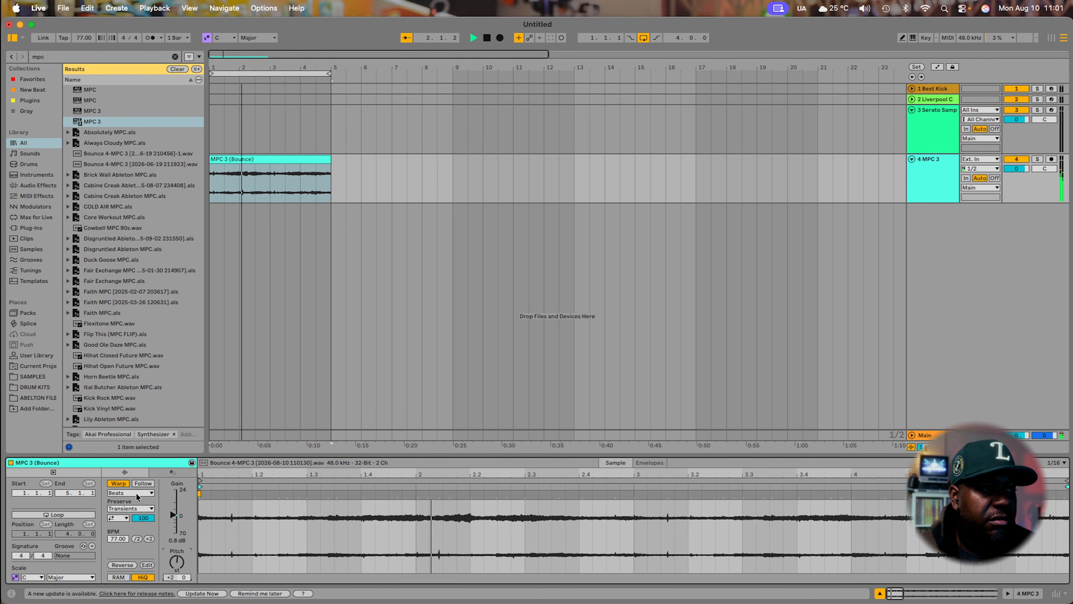
Set the bounced clip's warp mode to Complex and raise the project tempo to 80 BPM during playback.
click(137, 493)
click(138, 521)
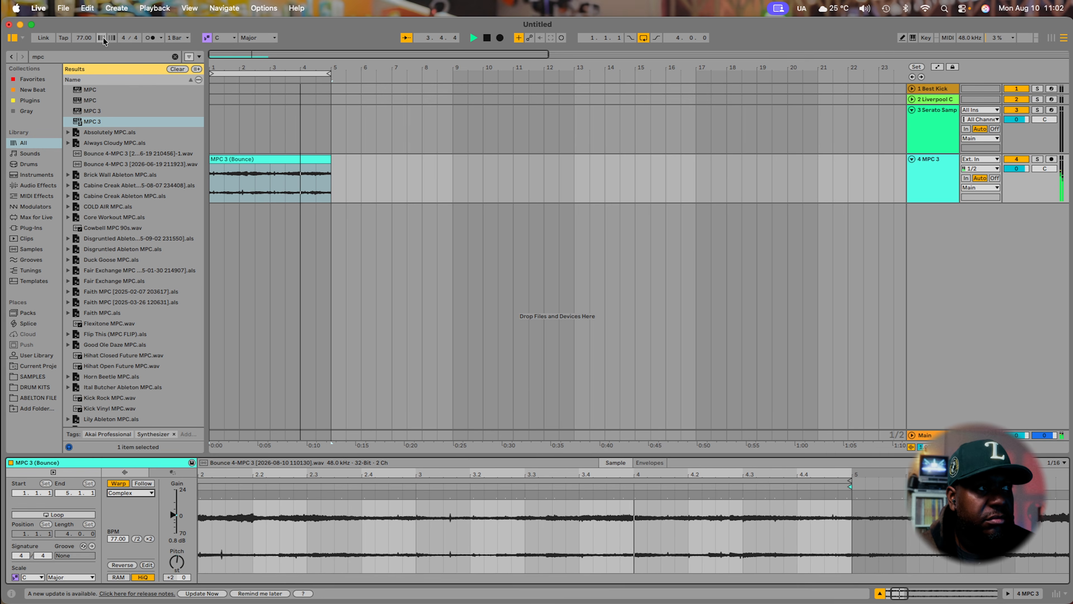
drag(83, 37, 83, 33)
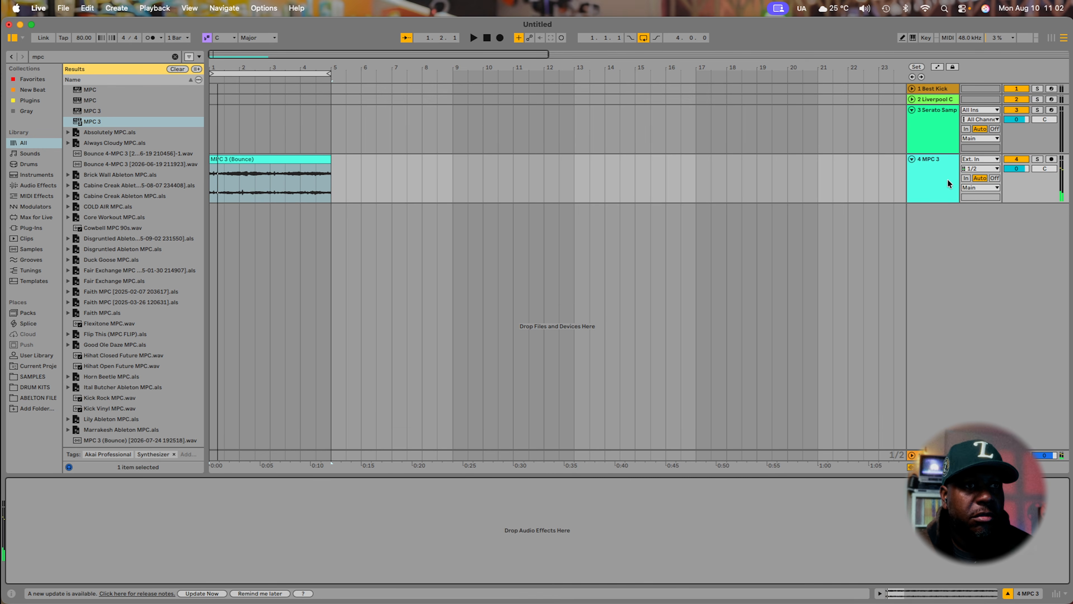
key(space)
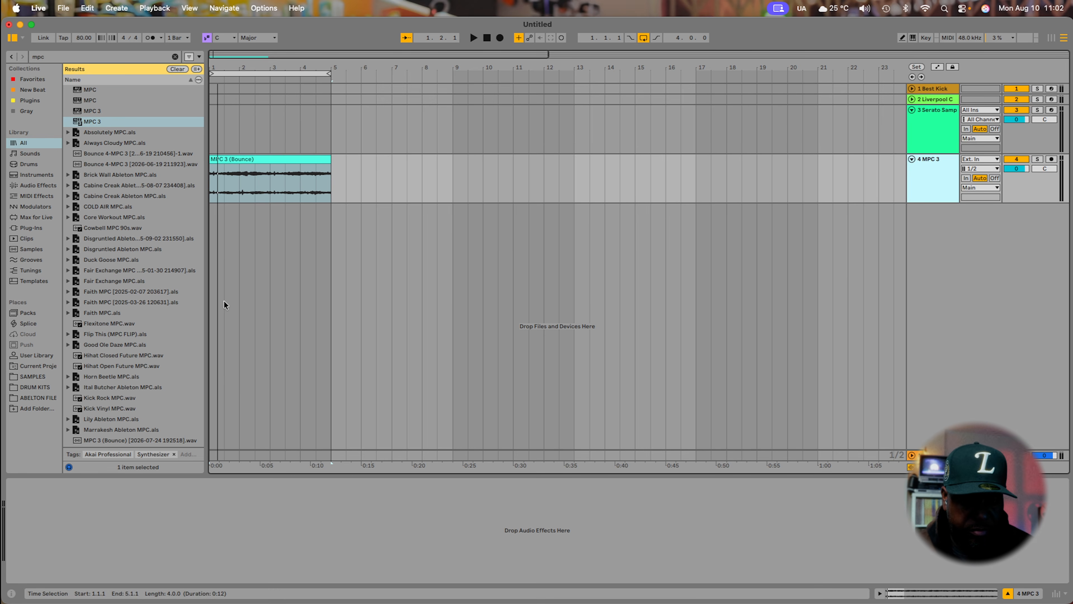
Insert a new MIDI track and load a fresh MPC 3 instrument on it, moving its window clear of the browser.
key(super+shift+t)
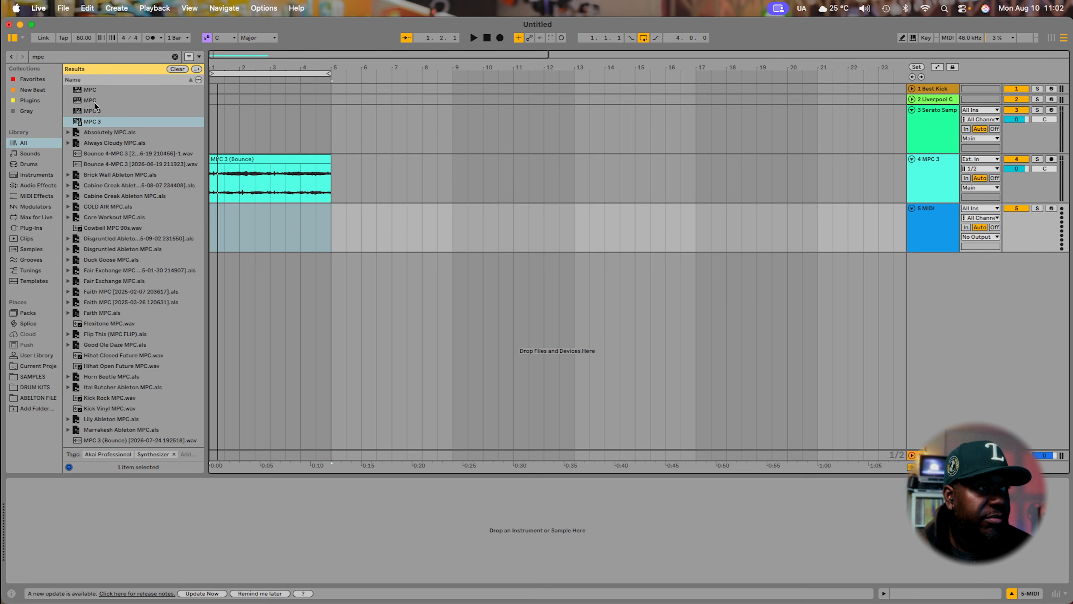
click(83, 123)
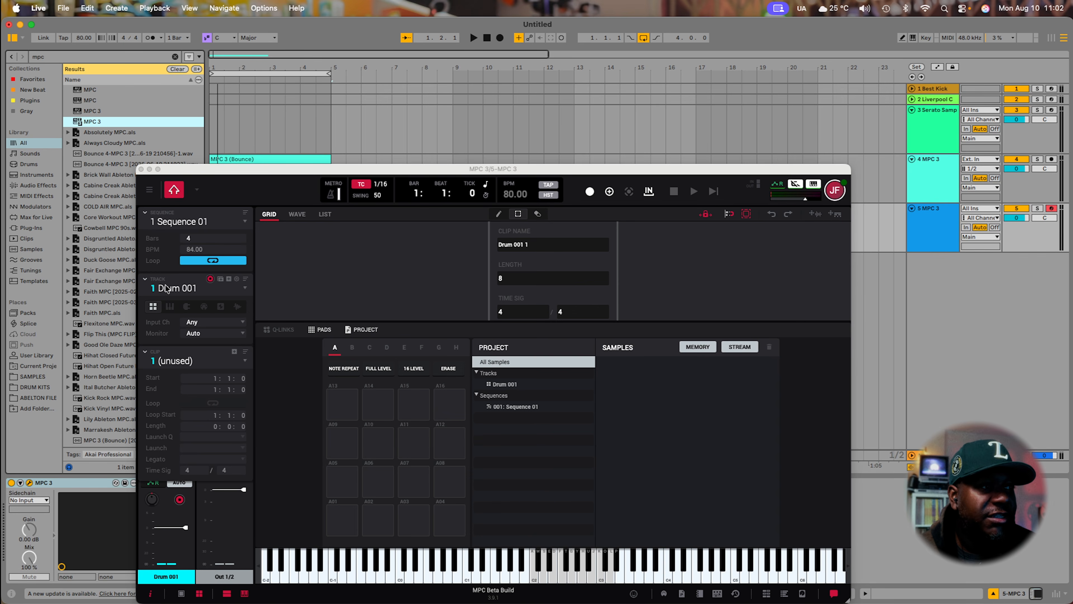
drag(333, 171, 464, 66)
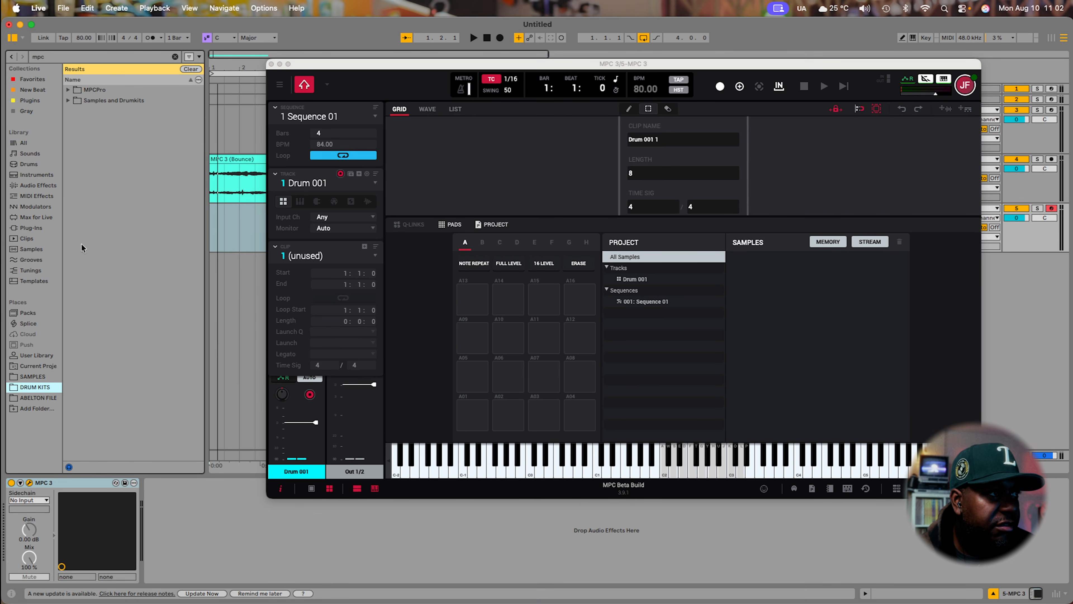
Load Ach Ja Hat 2.wav from the Beat Butcha - Filth Vol. 3 one-shot hats in DRUM KITS onto MPC pad A01.
click(26, 388)
scroll(113, 273, down, 1)
click(113, 273)
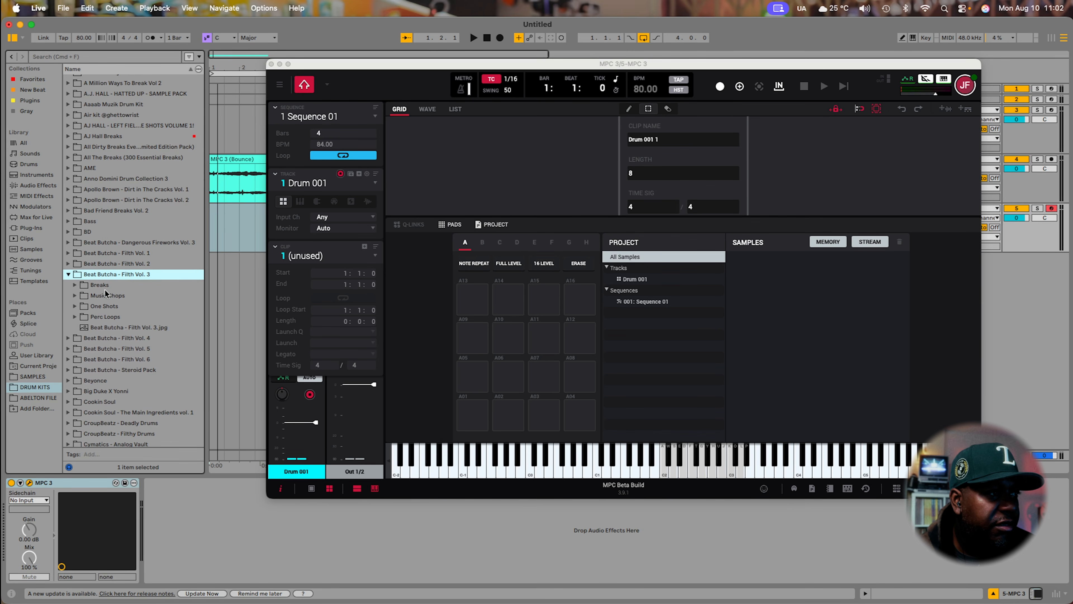
click(99, 306)
click(103, 316)
drag(125, 370, 482, 416)
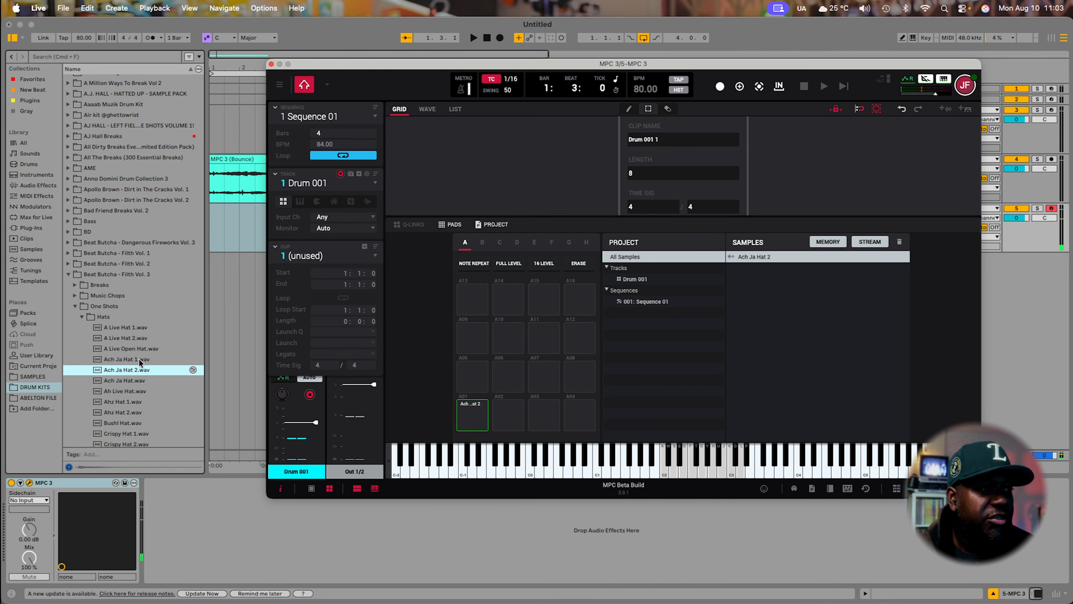
click(115, 381)
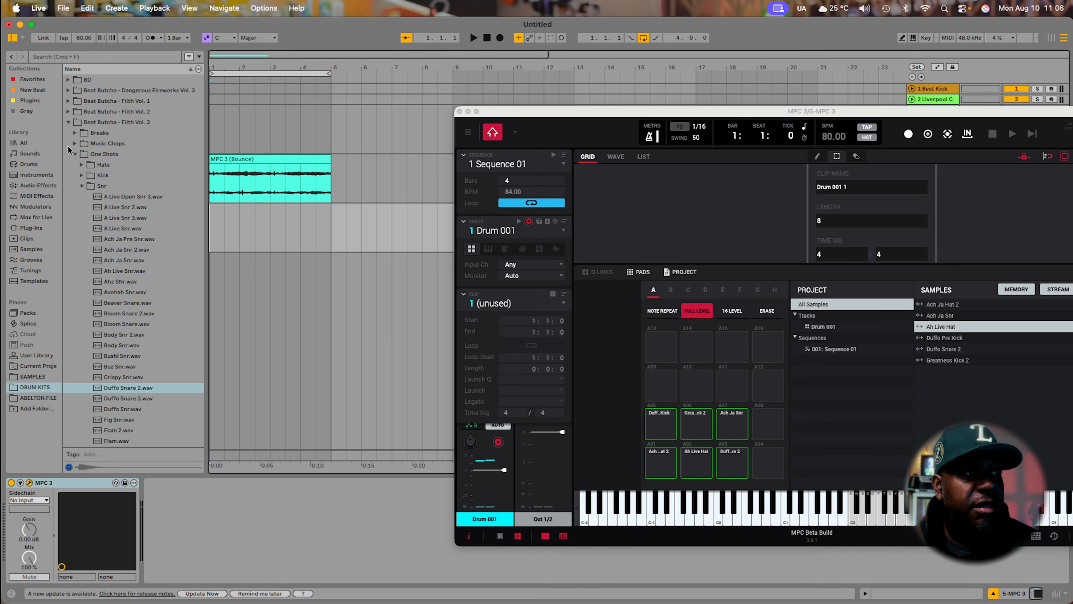
Record the MPC 3 drum pattern as a MIDI clip over bars 1 to 5 on track 5.
click(449, 97)
click(500, 38)
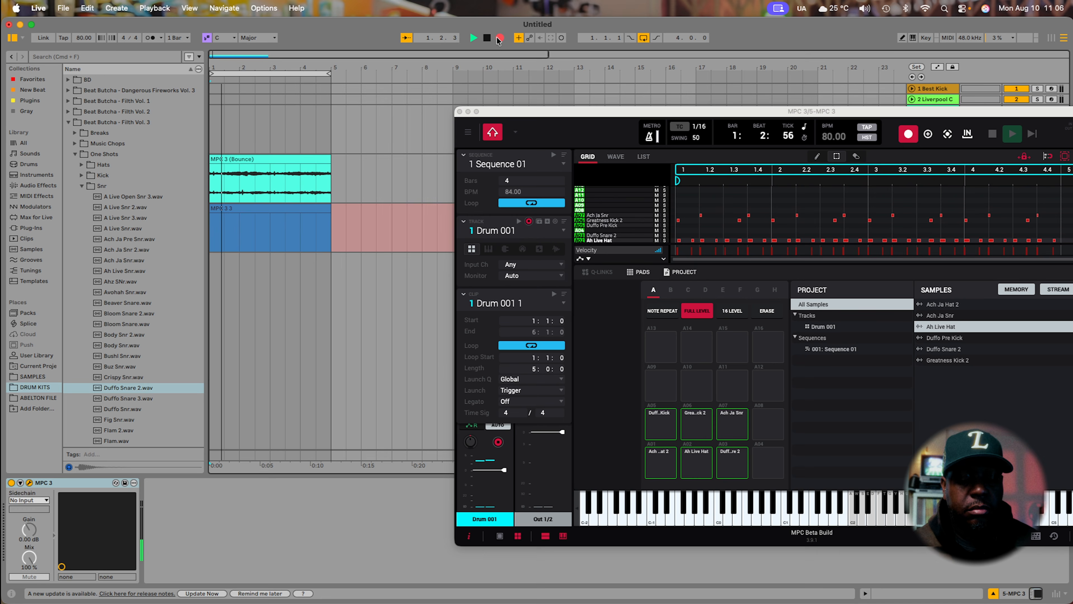
key(space)
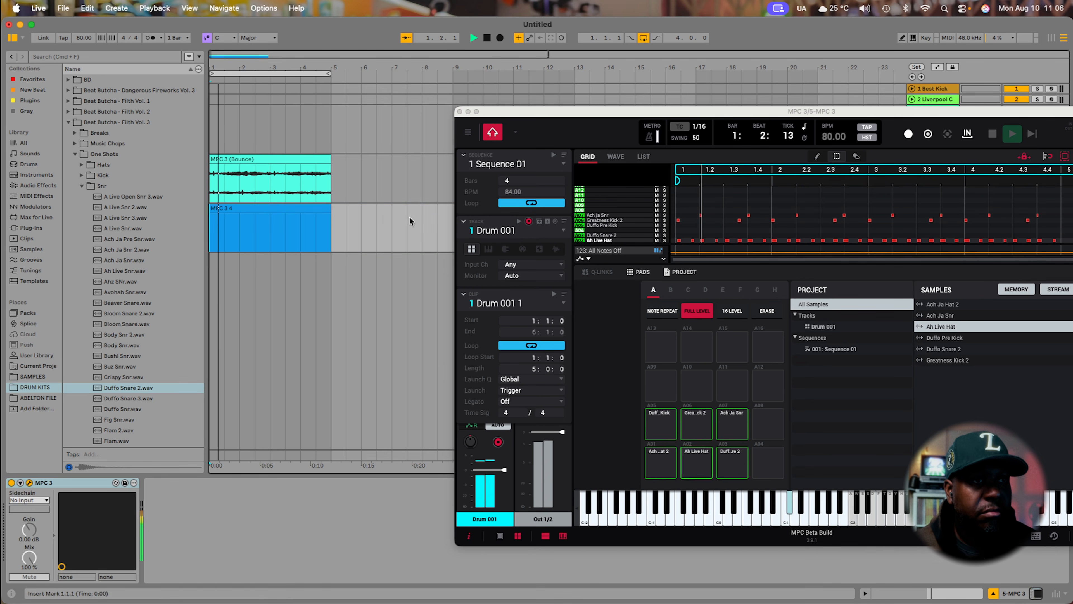
Play back the recorded drum pattern and move the MPC 3 window down, clear of the arrangement tracks.
click(215, 108)
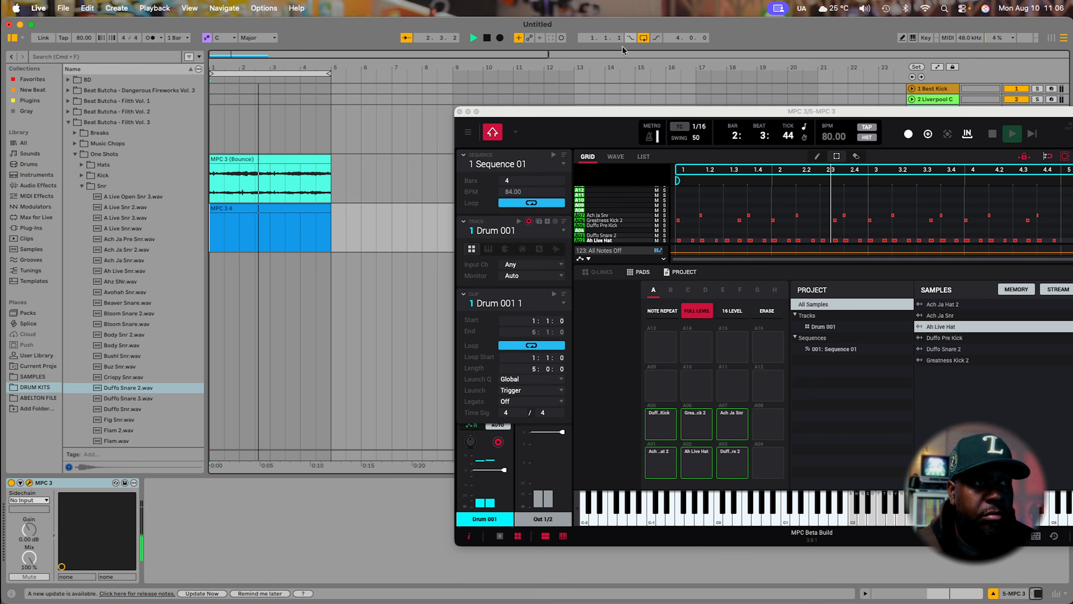
drag(564, 110, 502, 361)
key(space)
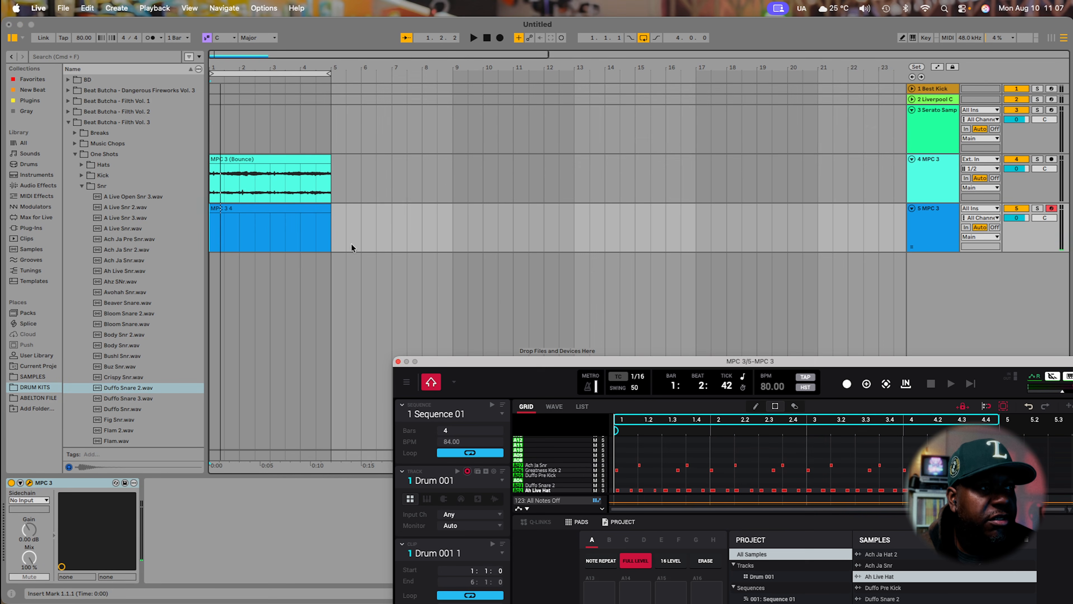
Insert a new audio track below the MPC 3 drum track and arm it for recording.
click(240, 207)
click(901, 271)
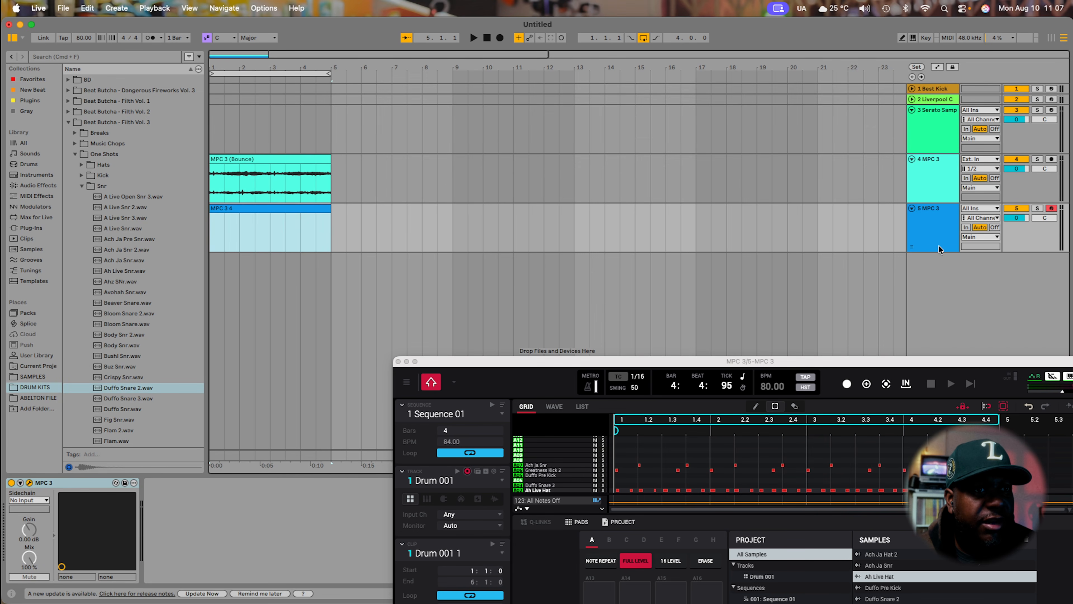
key(super+t)
click(1050, 258)
With the bounced sample track muted, record the MPC 3 drums onto the new audio track and switch looping off.
click(500, 34)
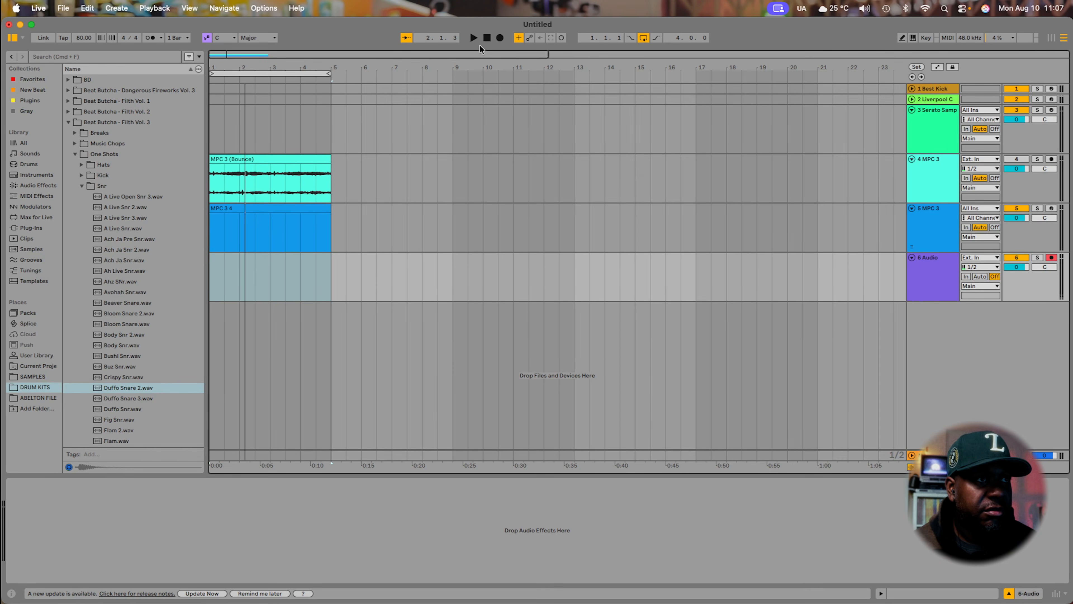
click(501, 40)
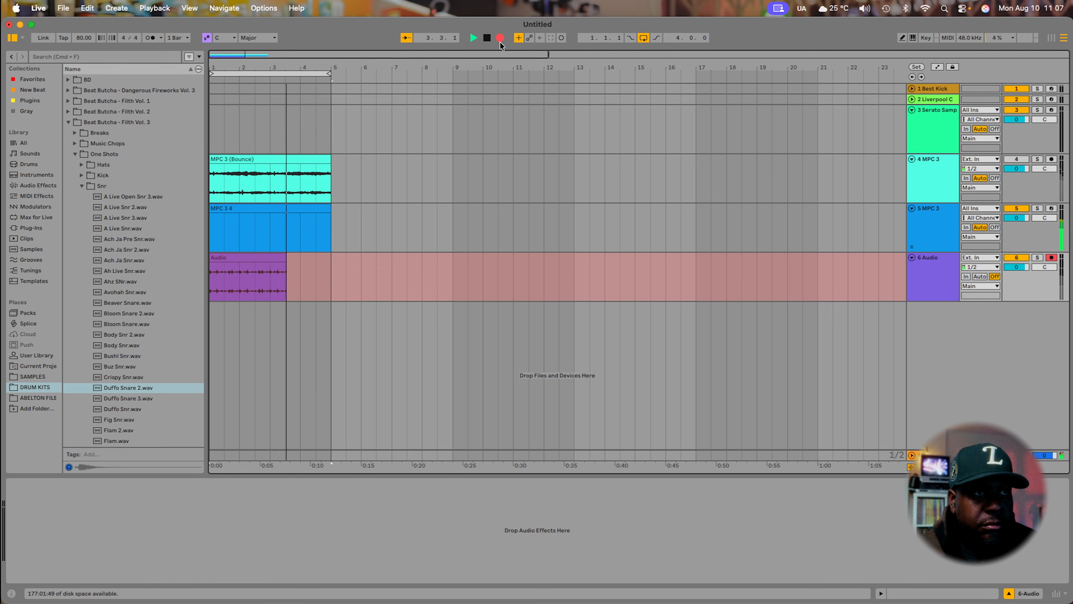
click(644, 38)
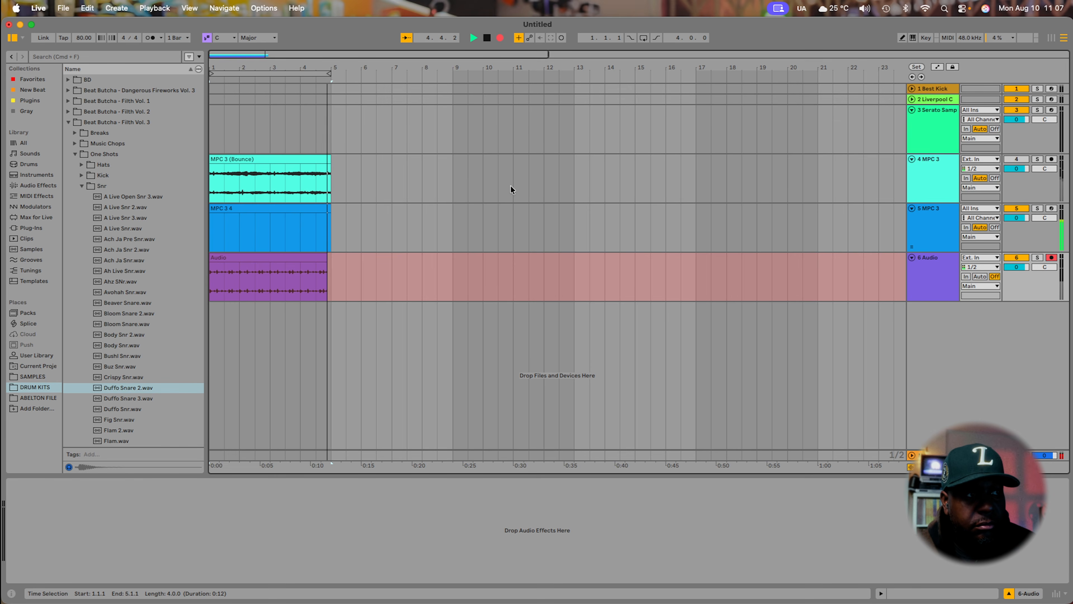
key(space)
Raise the gain of the recorded drum audio clip to 10.8 dB and trim it to end at bar 5, then play it.
click(319, 188)
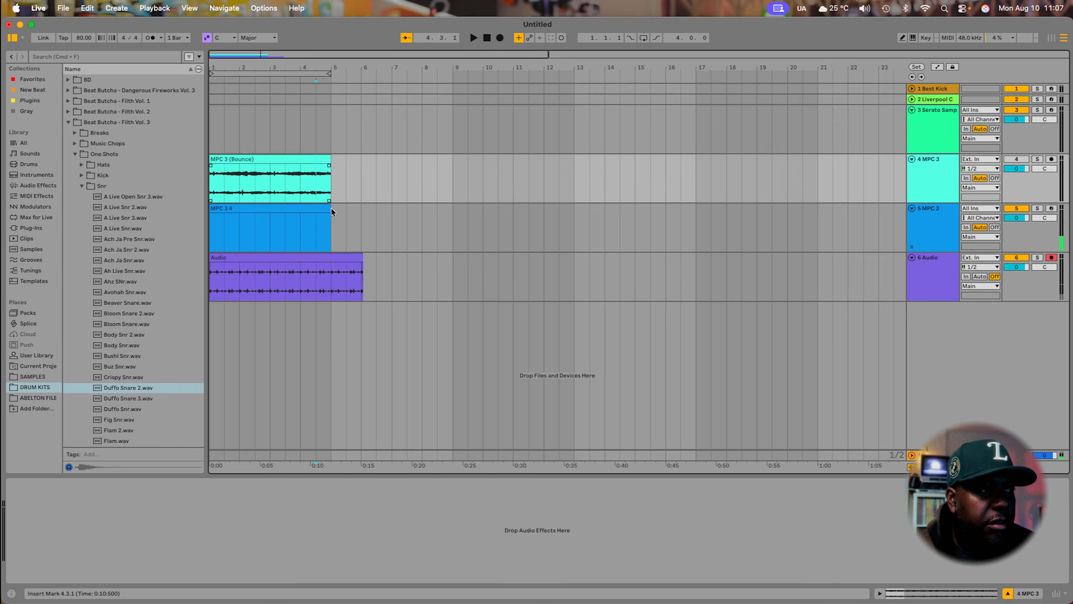
click(239, 279)
click(233, 255)
double_click(233, 255)
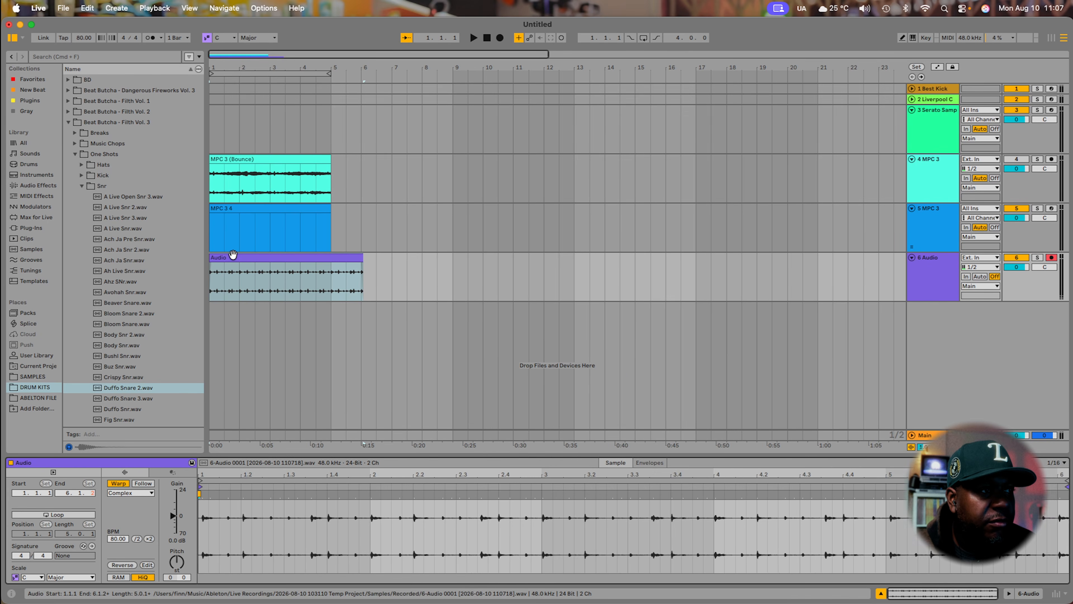
drag(173, 510, 173, 504)
key(space)
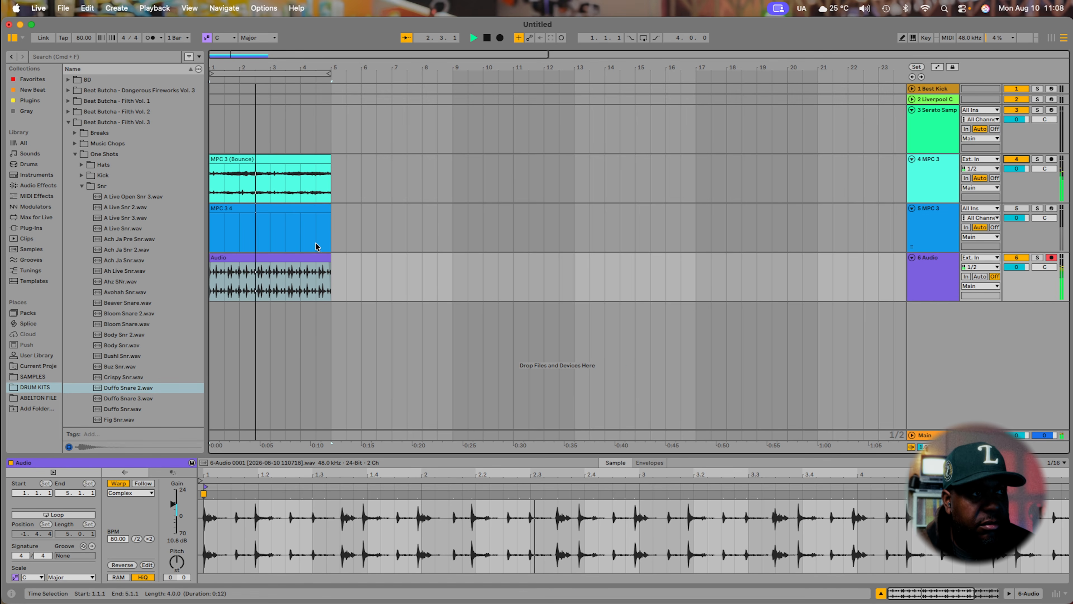
Loop playback over the recorded drum clip and examine its opening hits in the waveform.
click(301, 259)
key(super+l)
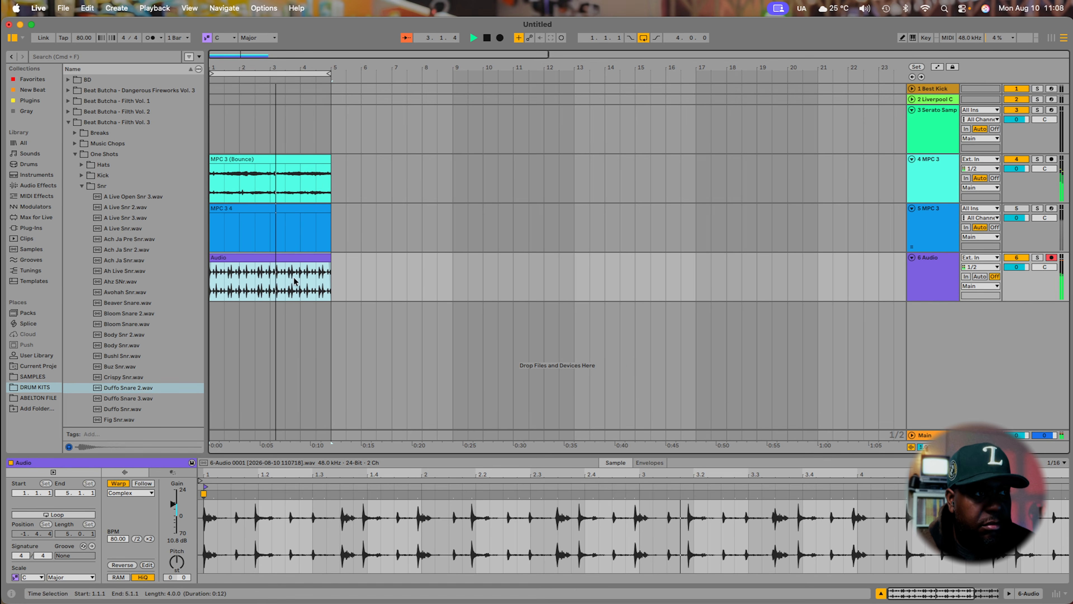
scroll(282, 302, up, 3)
scroll(281, 301, left, 2)
scroll(256, 304, up, 4)
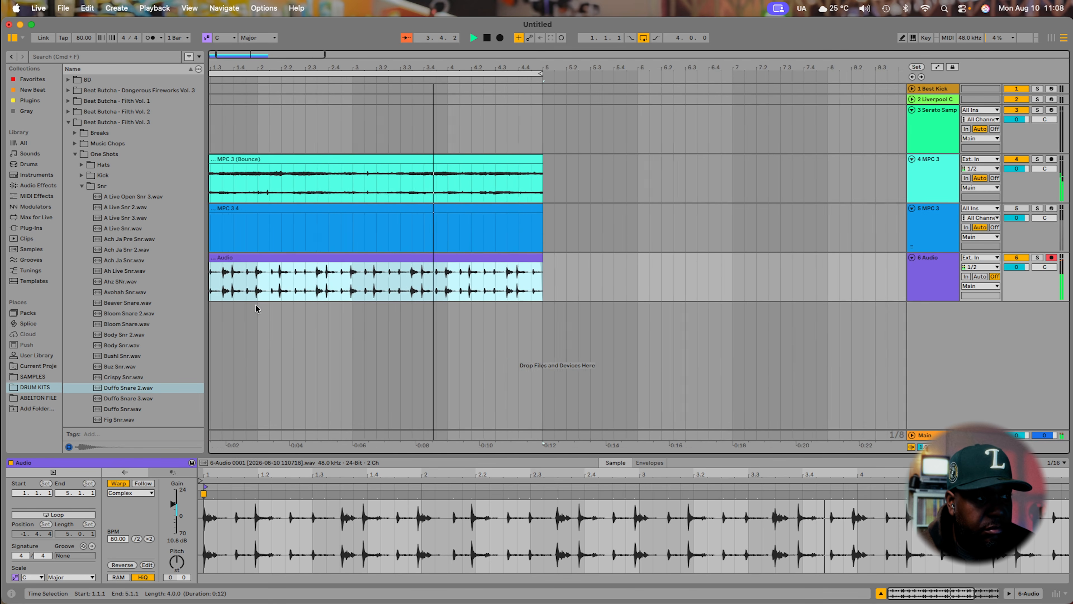
click(218, 521)
scroll(219, 521, up, 10)
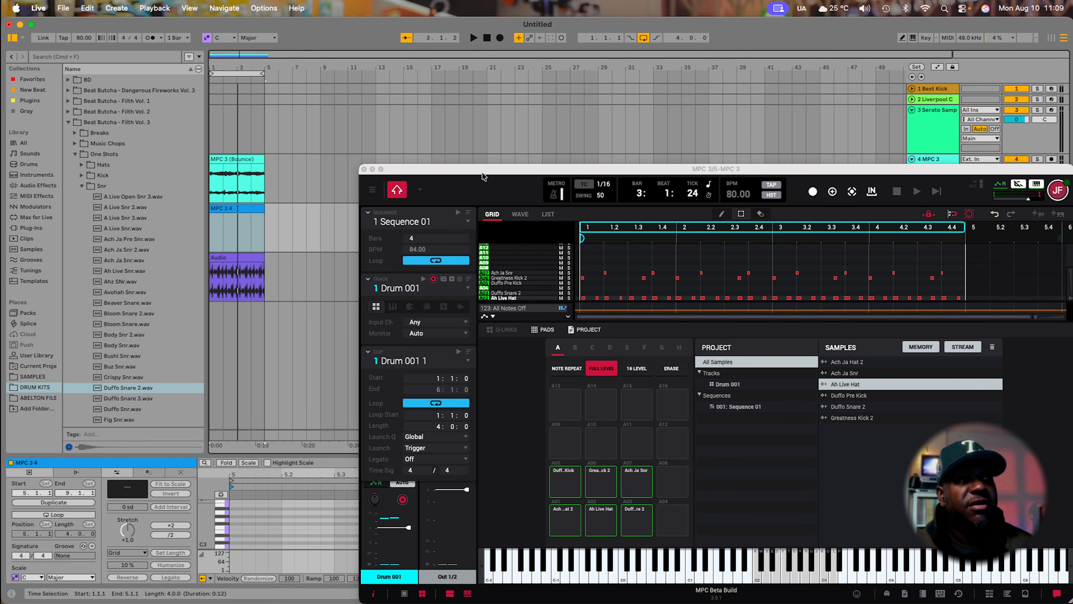
Close the MPC 3 window and select the drum MIDI clip's track in the arrangement.
click(363, 169)
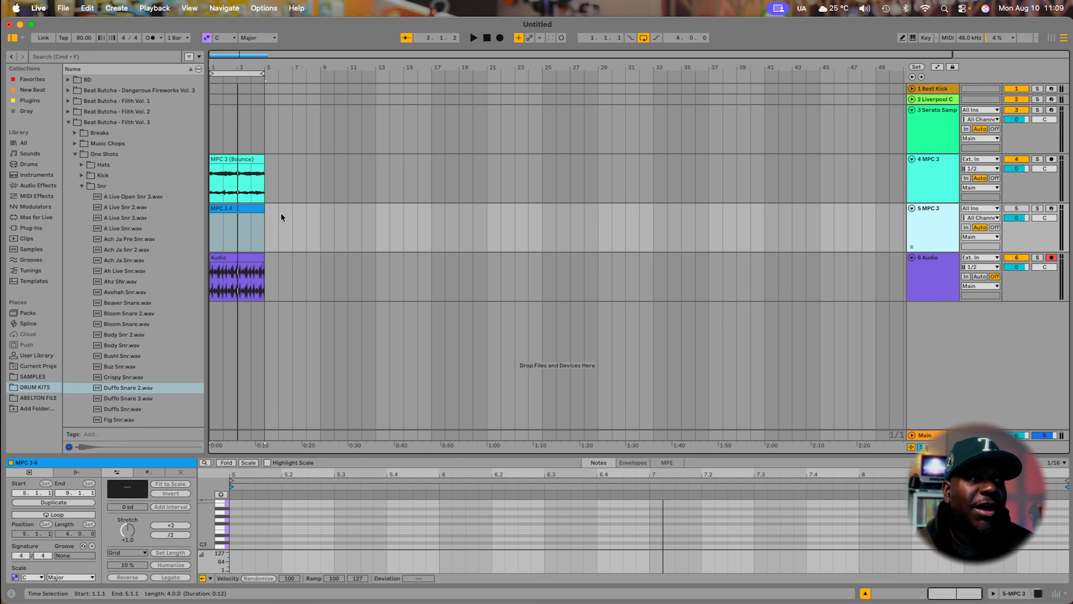
click(242, 213)
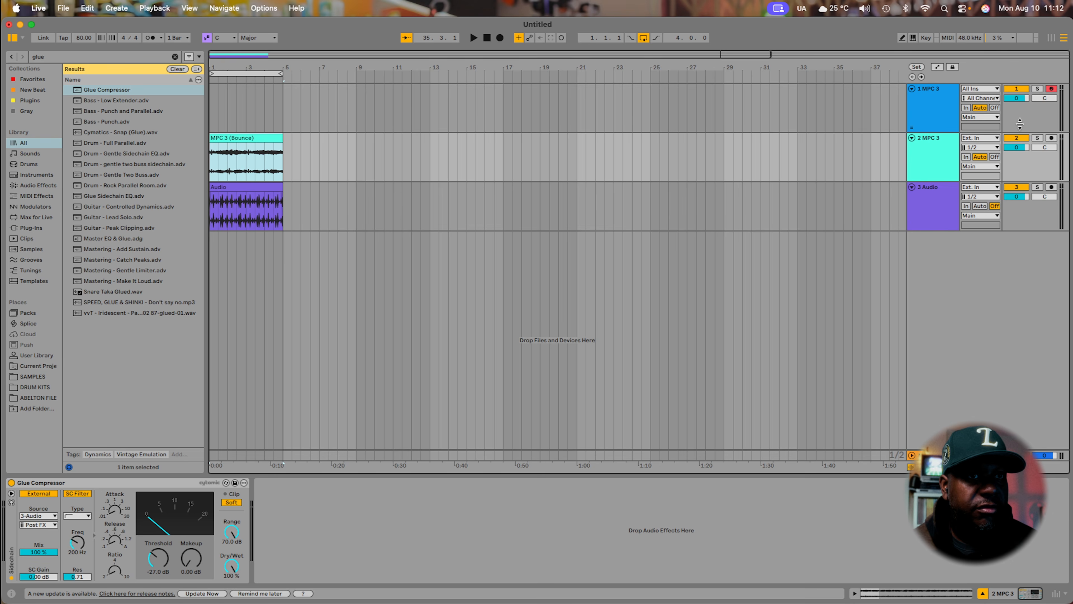
Mute the bounced MPC 3 sample track, play the beat and select the MPC 3 instrument track.
click(1016, 138)
click(1017, 138)
key(space)
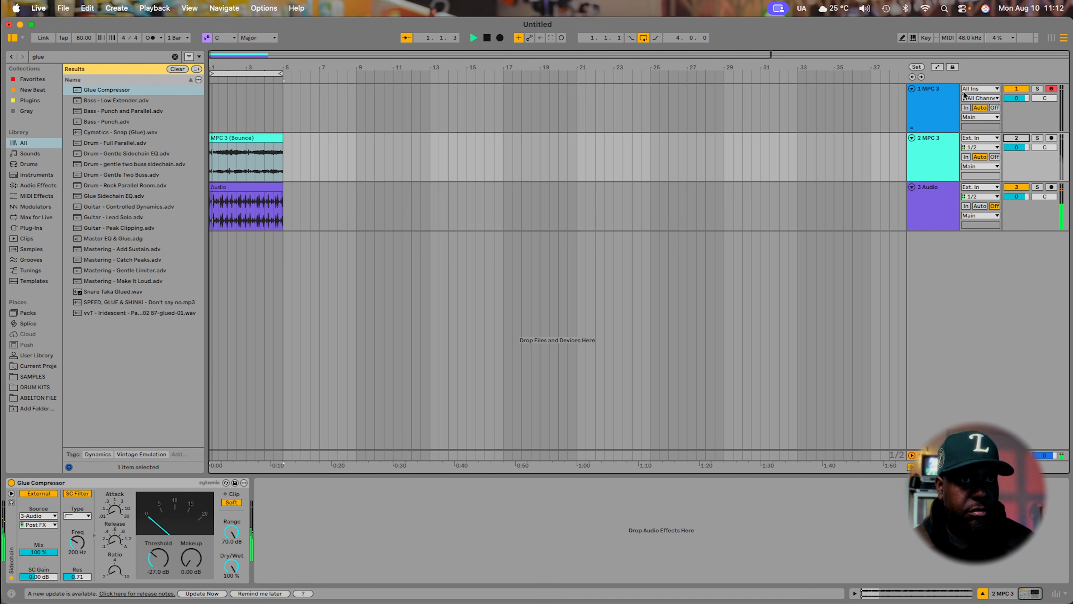
click(941, 98)
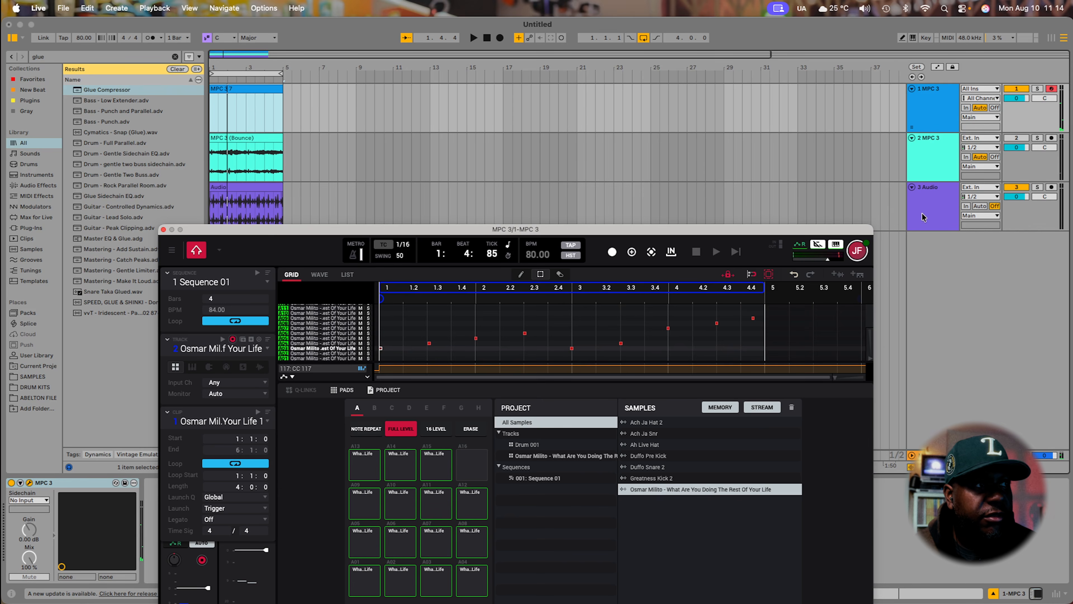
Insert a new audio track below the MPC 3 track, arm it and set its external input to 1/2.
click(928, 127)
key(super+t)
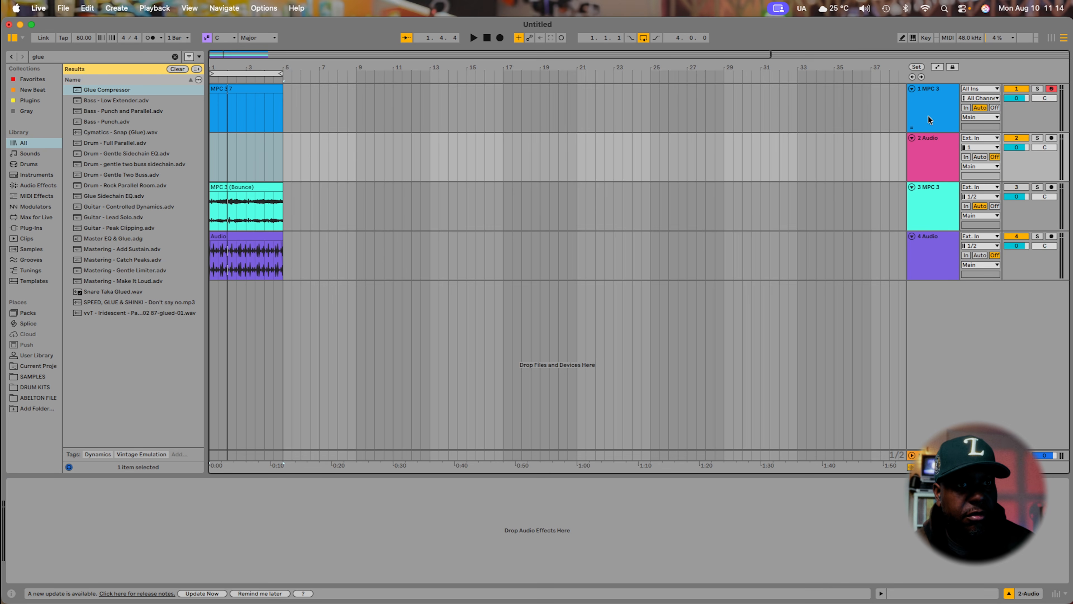
click(1052, 138)
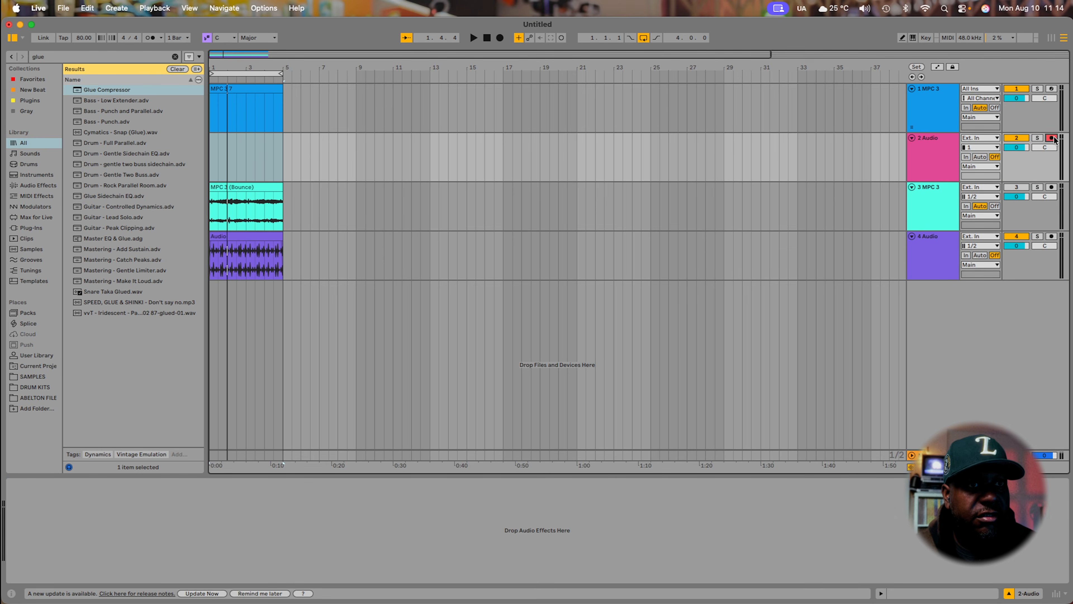
click(981, 147)
click(980, 158)
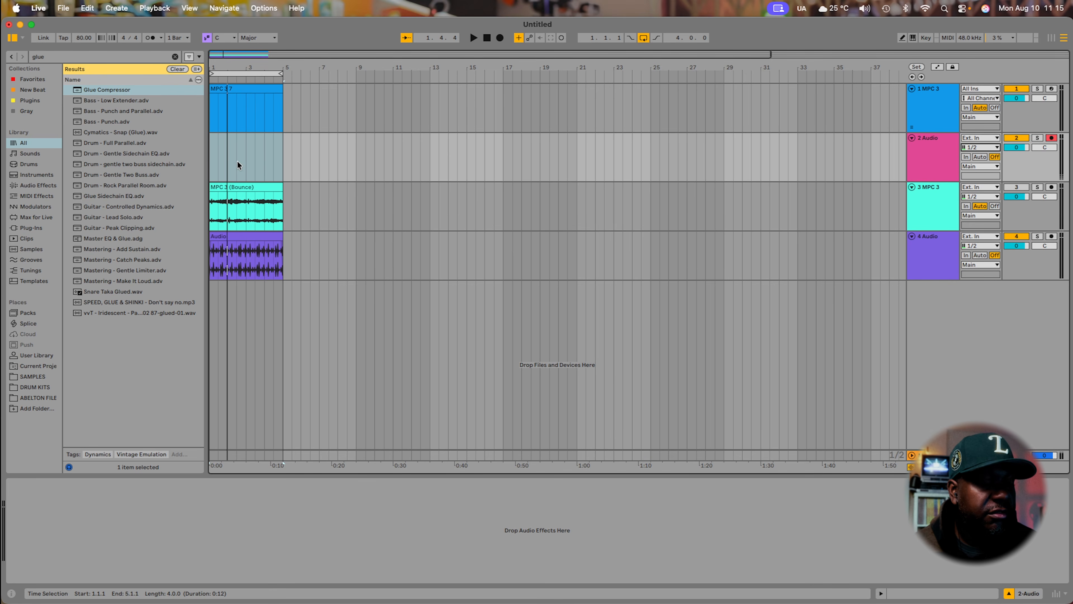
Mute the drum audio track and record the MPC 3 sample chops from bar 1 onto the new audio track, switching looping off.
click(1038, 138)
click(1035, 142)
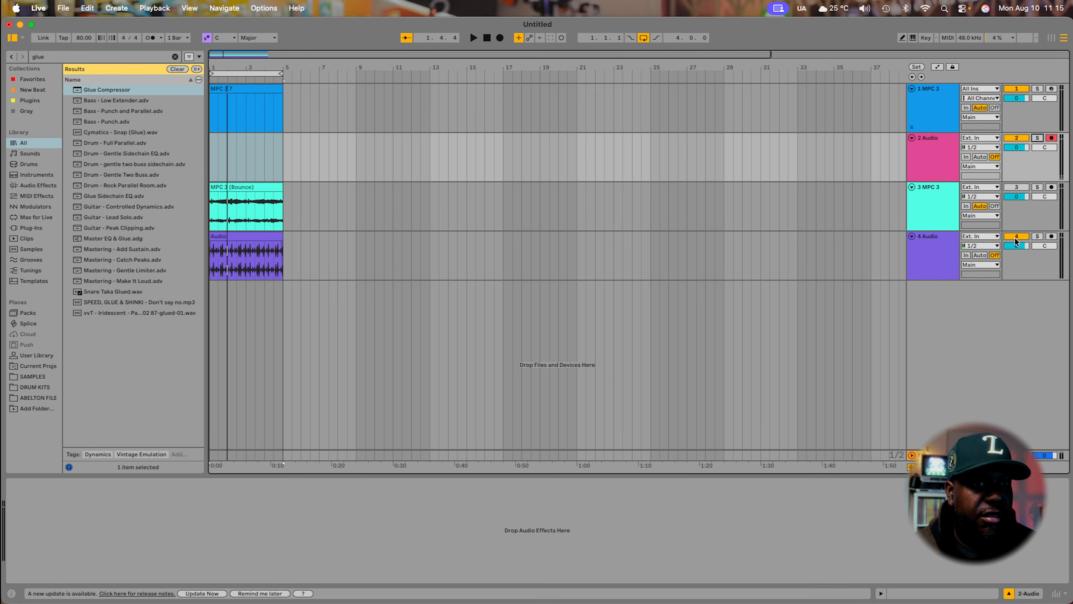
click(210, 149)
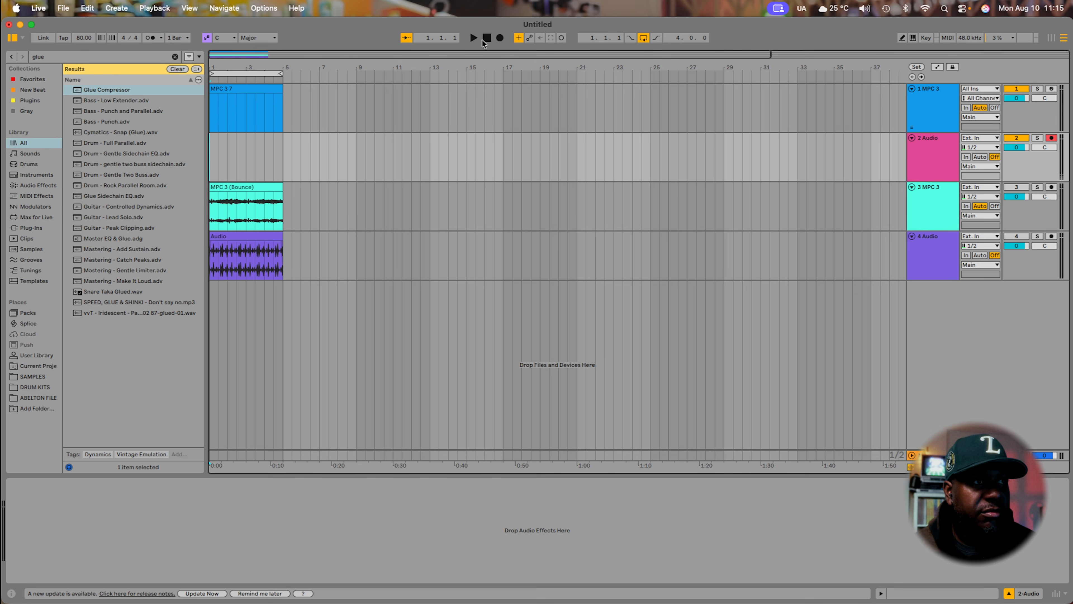
click(501, 39)
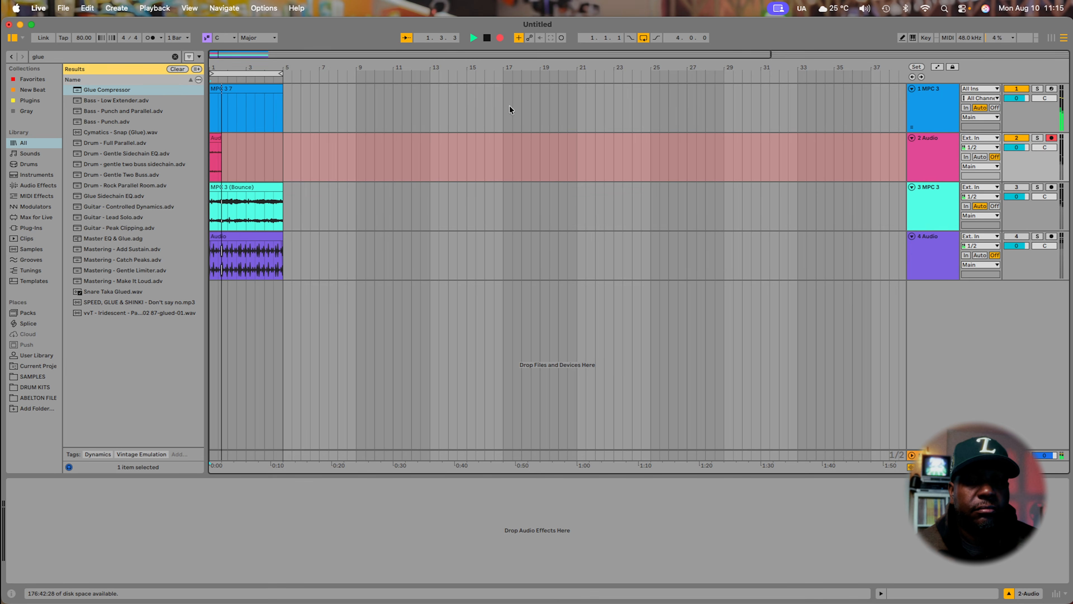
click(644, 37)
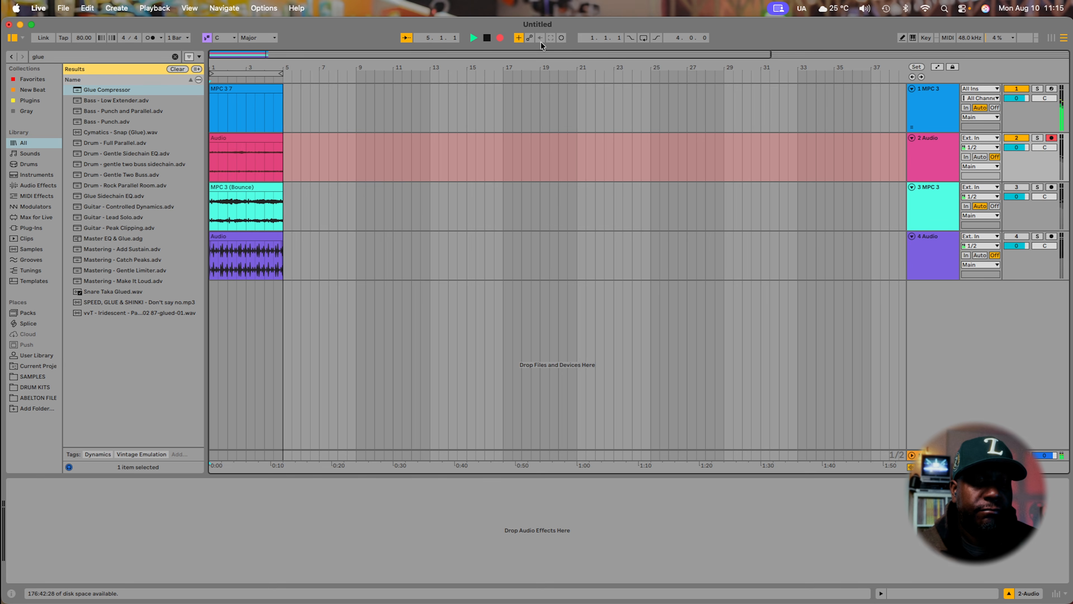
key(space)
Mute the MPC 3 instrument track, raise the newly recorded sample clip's gain to 8.8 dB and play it.
click(256, 138)
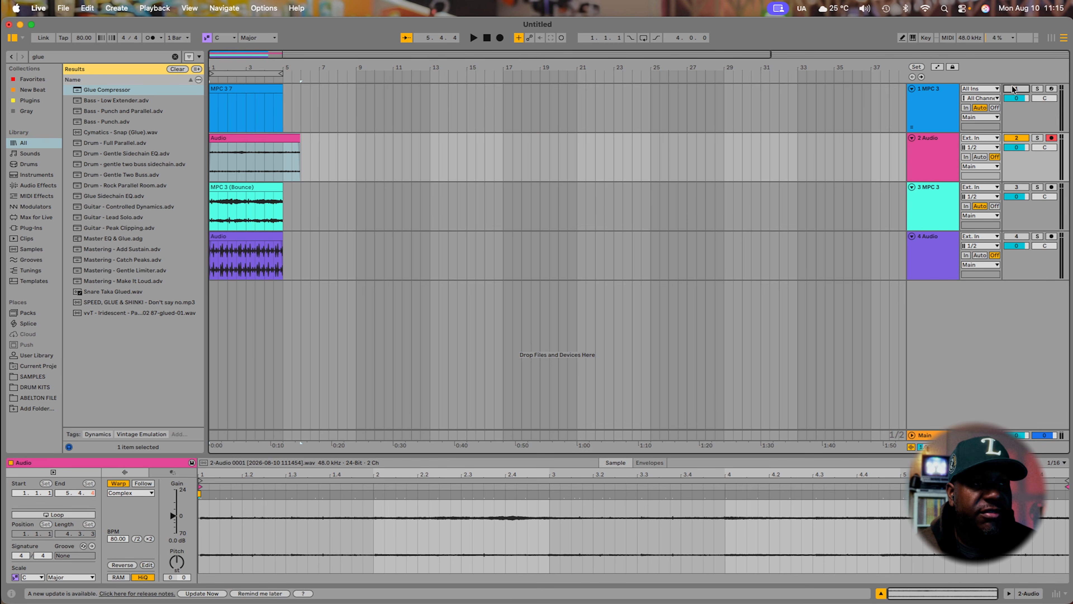
key(space)
key(plus)
key(plus)
key(space)
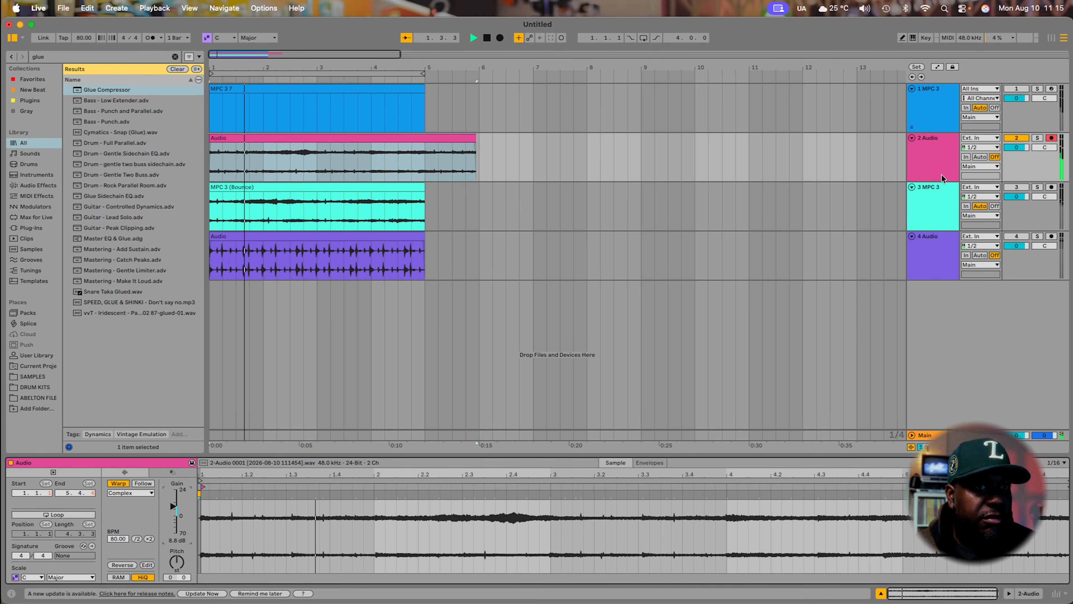
Unmute the drum audio track and loop bars 1 to 5 over the recorded sample clip.
click(1016, 237)
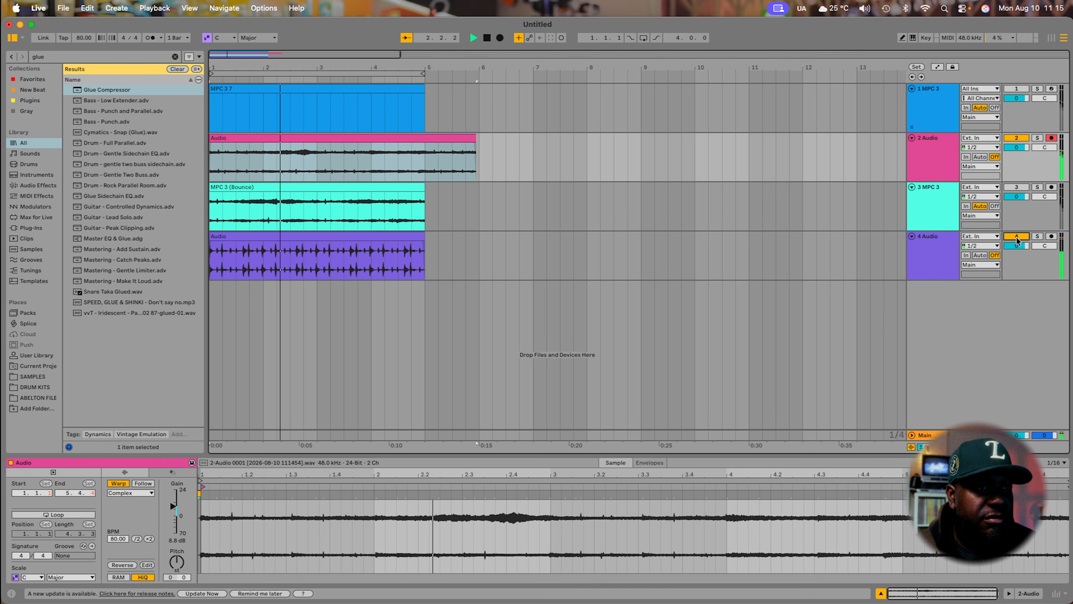
drag(426, 151, 210, 157)
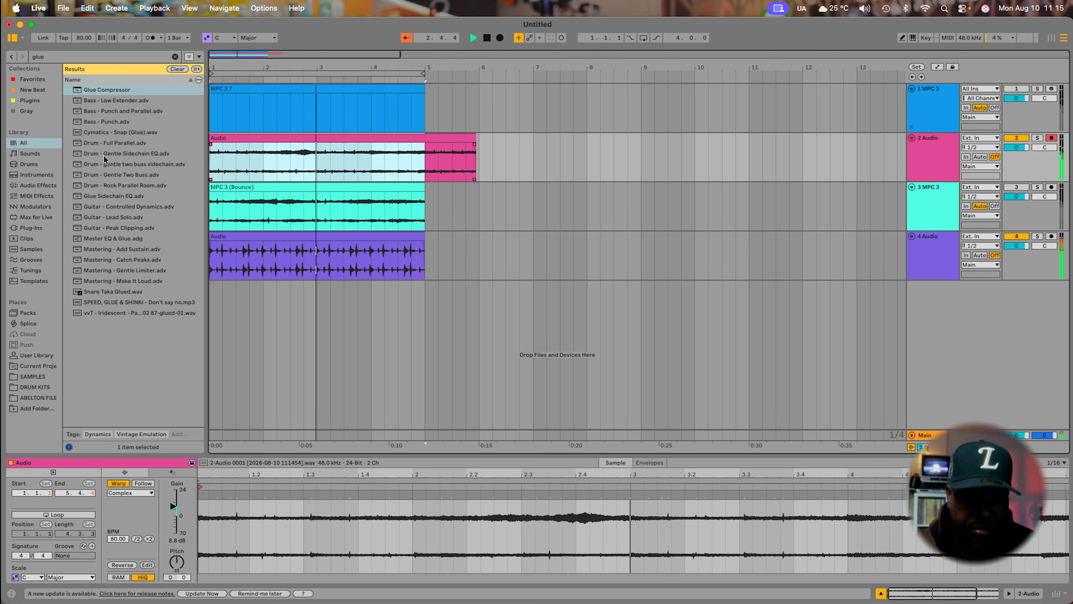
key(super+l)
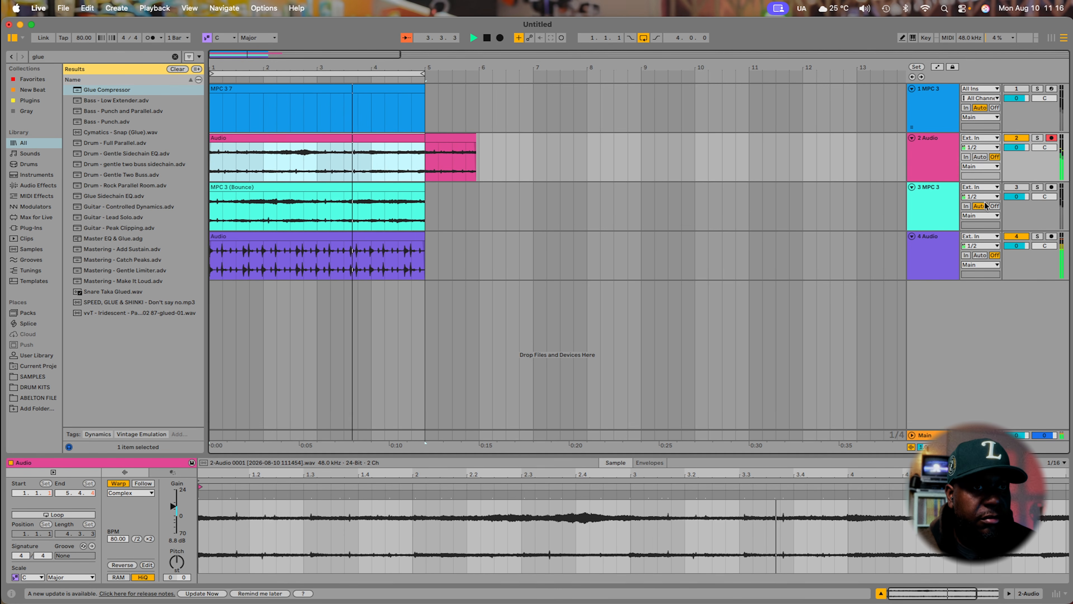
Copy the sidechained Glue Compressor from the bounced MPC 3 track to the recorded sample track and play from bar 1.
click(953, 205)
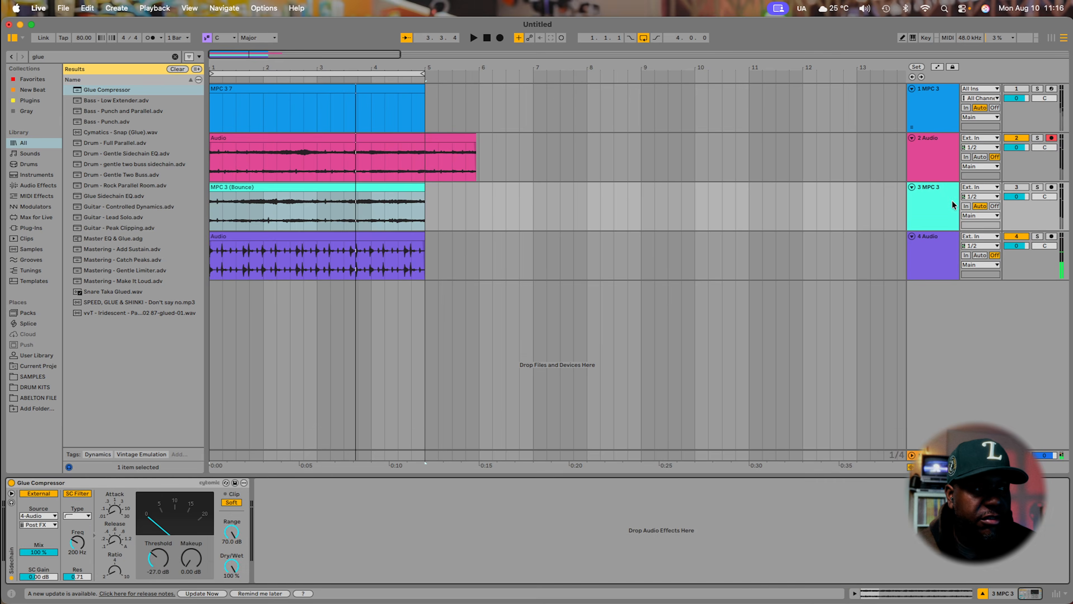
click(148, 484)
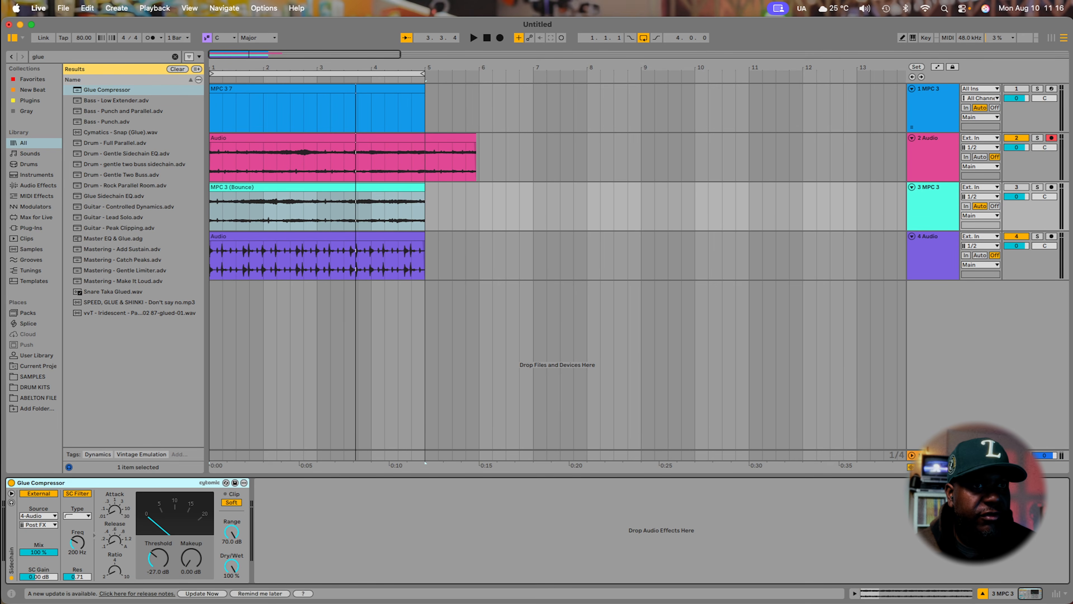
click(933, 154)
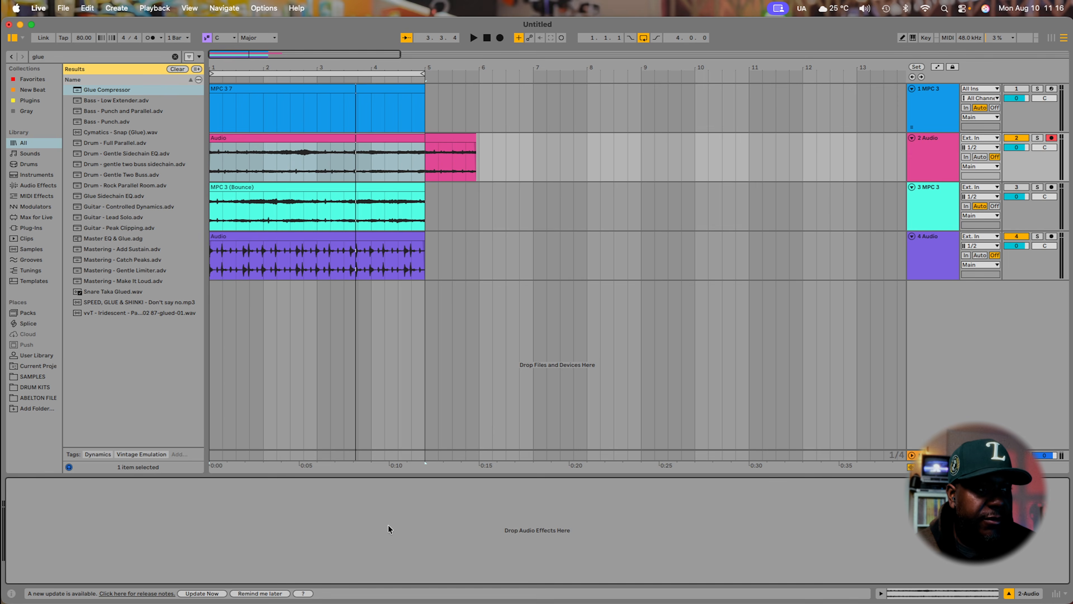
key(Return)
key(space)
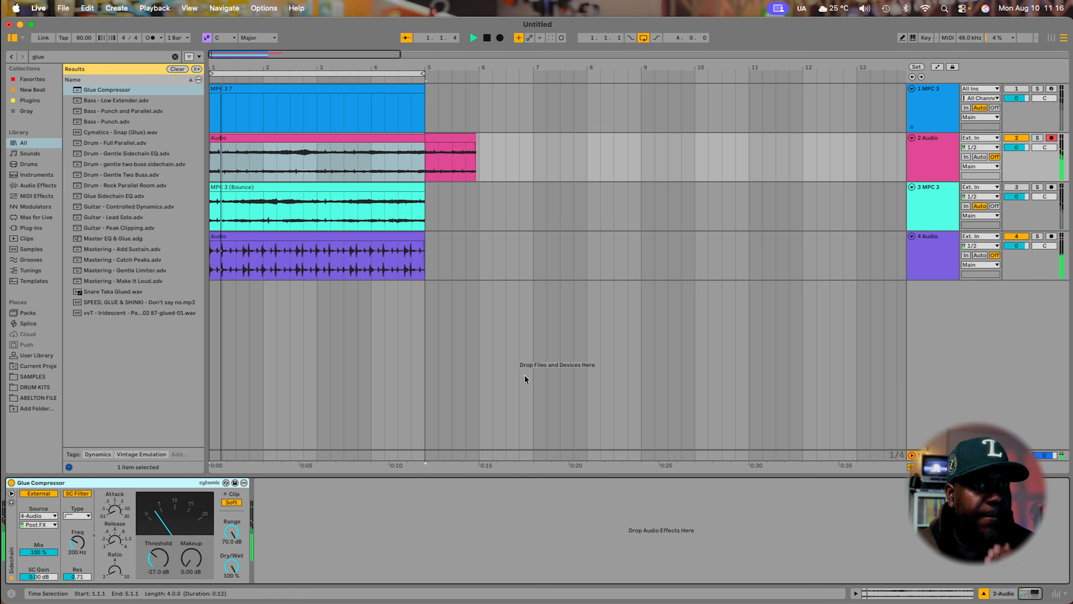
Remove the recorded sample clip's excess beyond bar 5 and move the clip onto the bounced MPC 3 track, starting at bar 5.
drag(431, 162, 548, 162)
key(Delete)
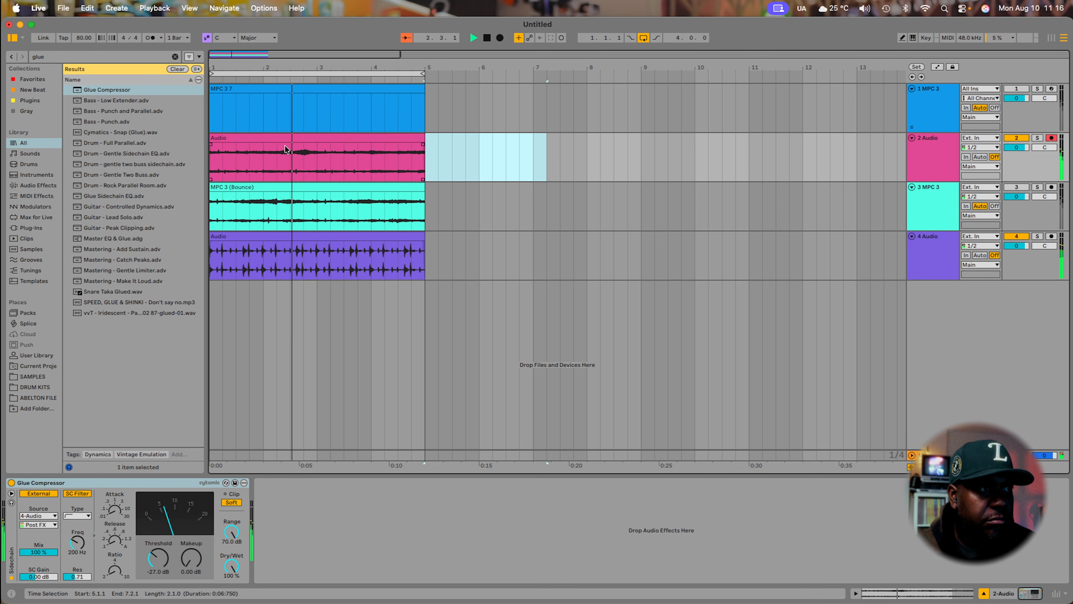
drag(279, 139, 495, 194)
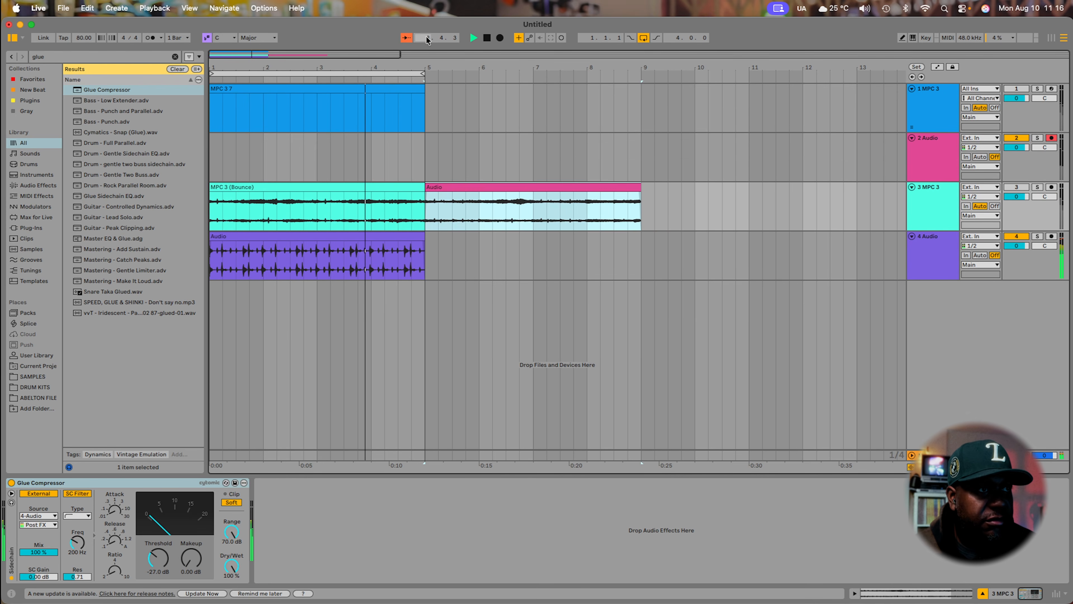
Extend the loop to bar 9 and duplicate the drum clip into bars 5 to 9.
drag(424, 76, 639, 73)
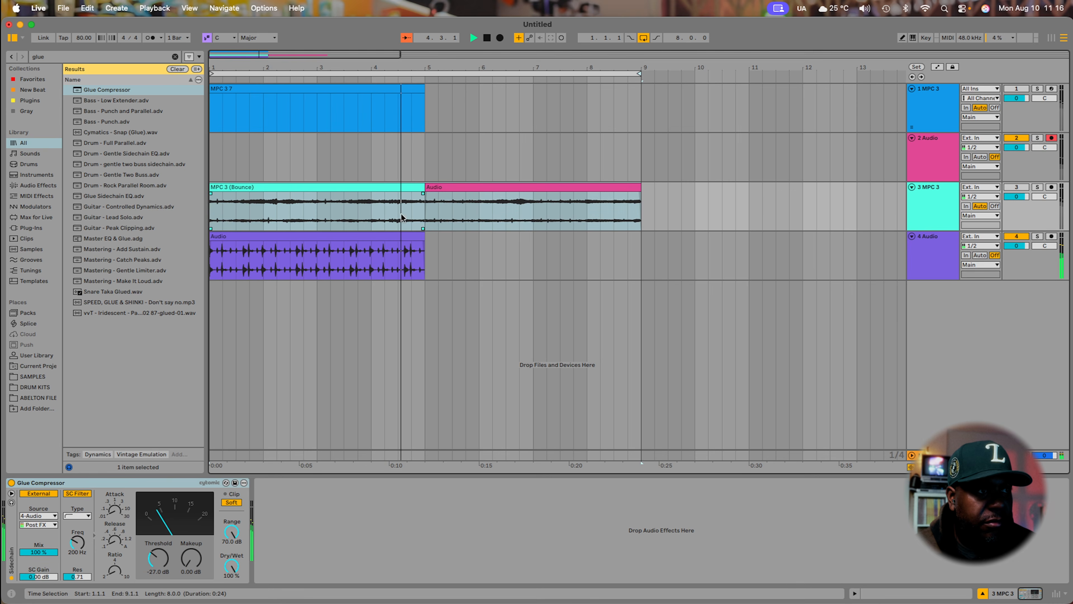
click(397, 236)
key(super+d)
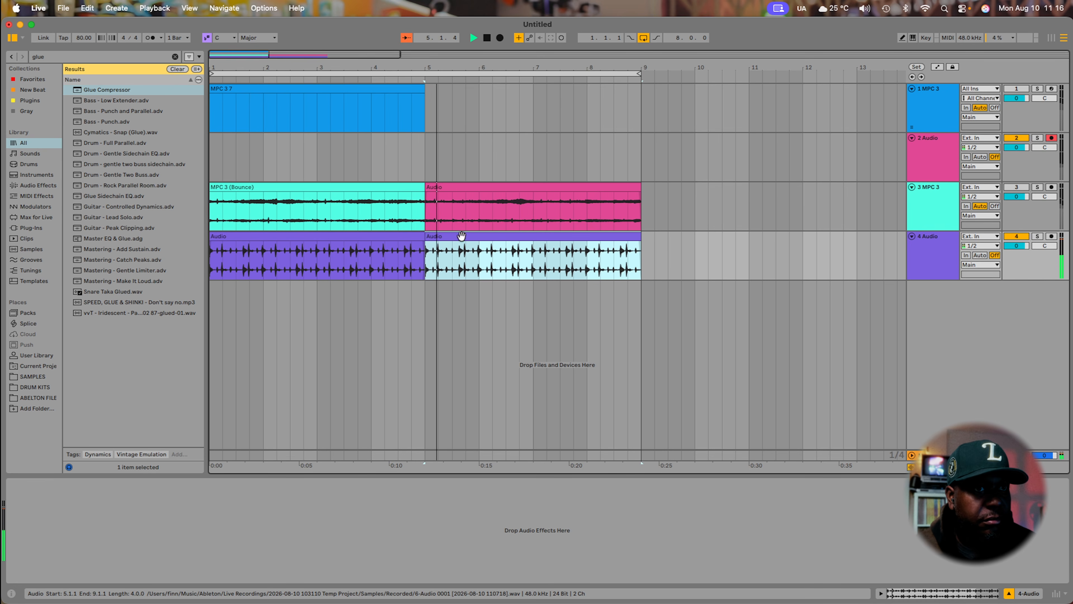
Stop playback and unmute the bounced MPC 3 audio track.
key(space)
click(1017, 187)
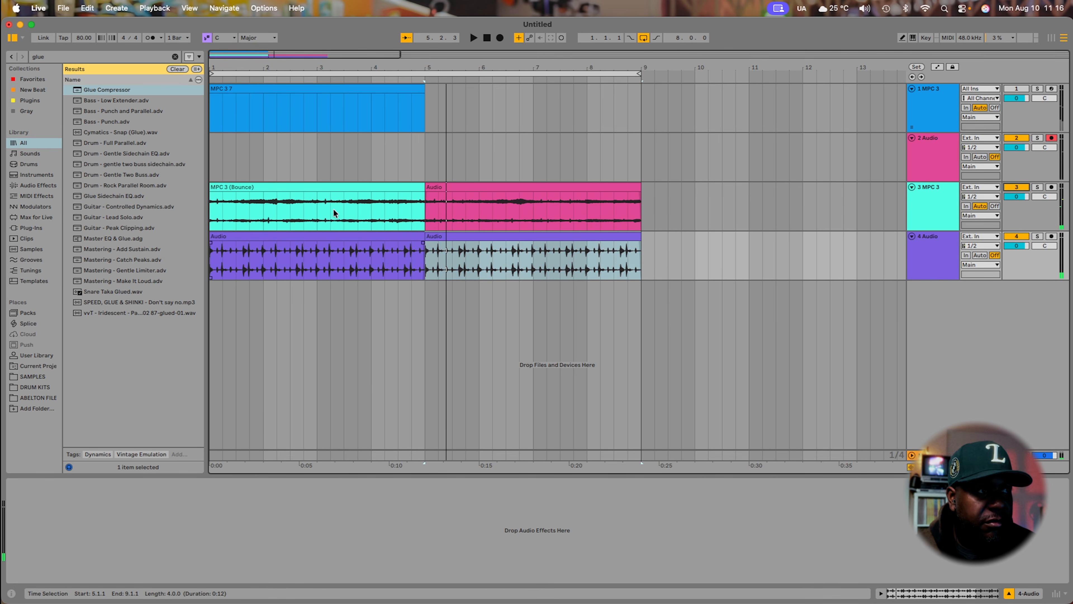
Try a pitch of -2 semitones on the sample clip at bar 5 and play it against the bounced MPC 3 clip.
click(328, 187)
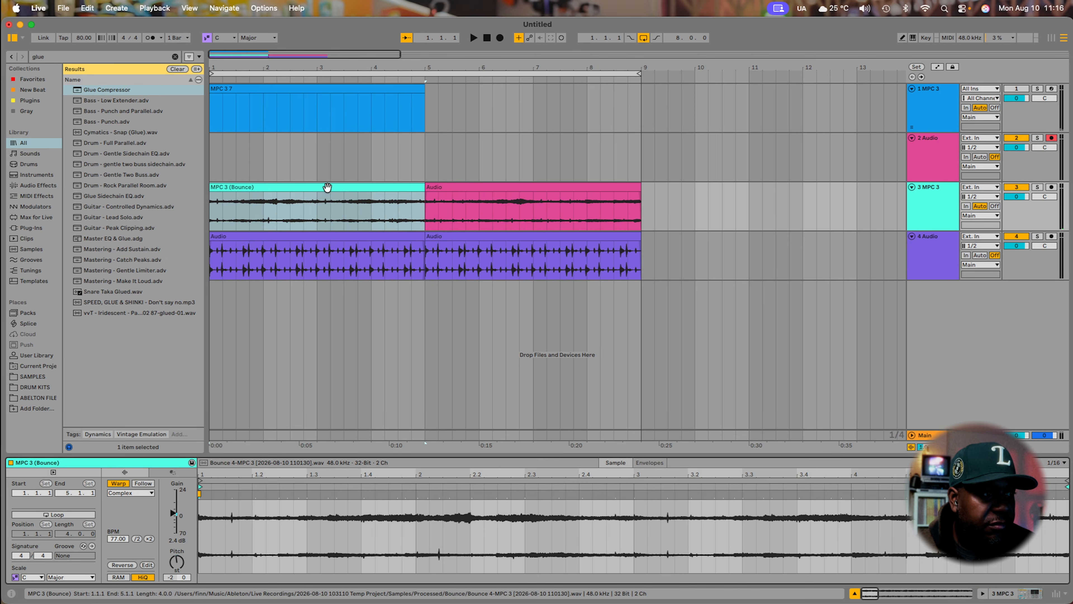
click(473, 187)
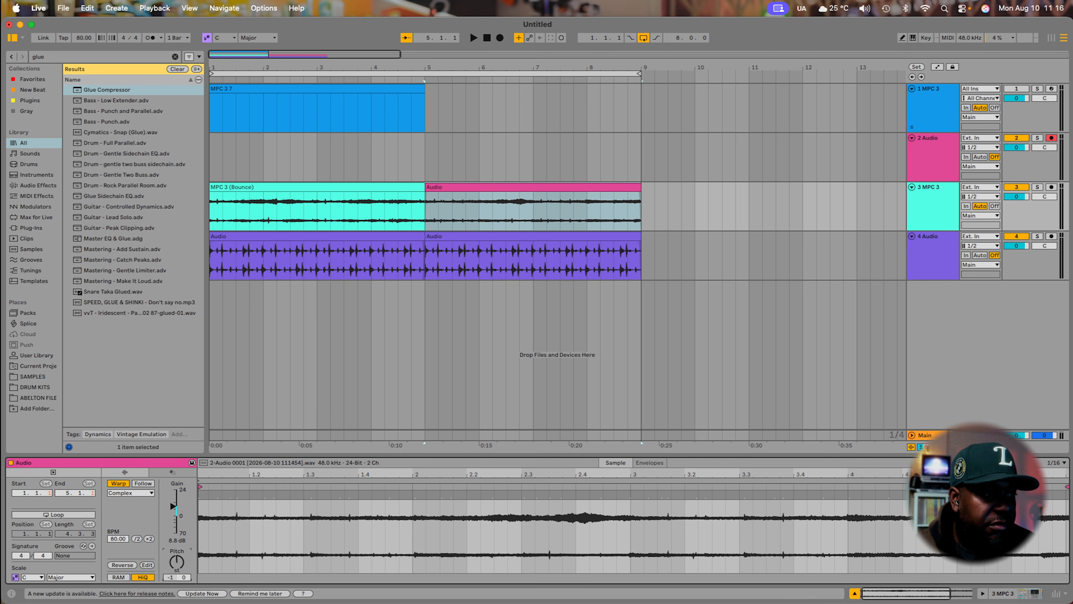
click(319, 187)
key(space)
click(438, 187)
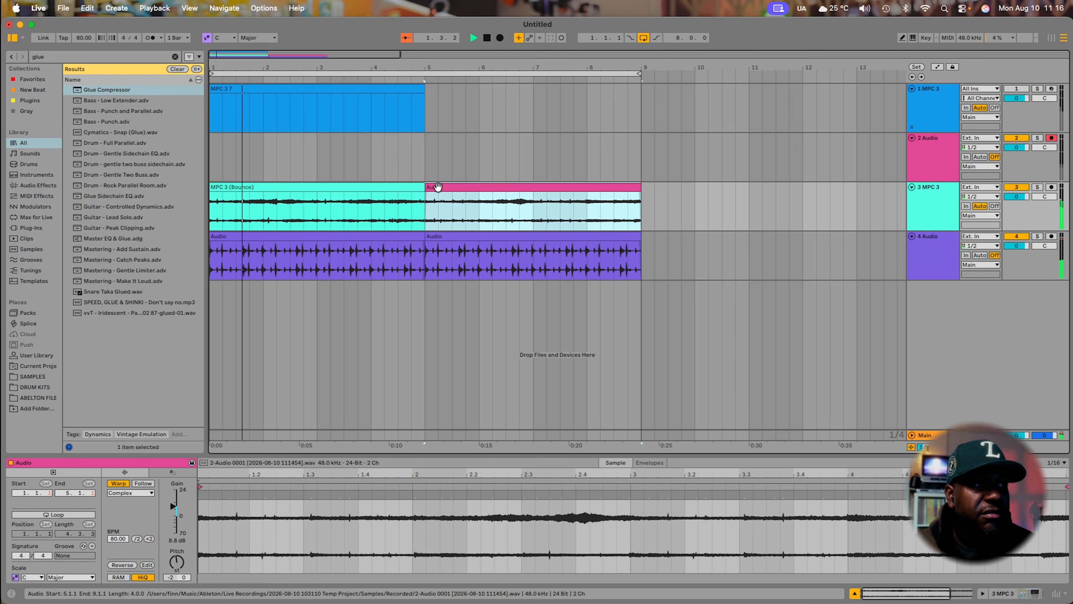
key(space)
key(space)
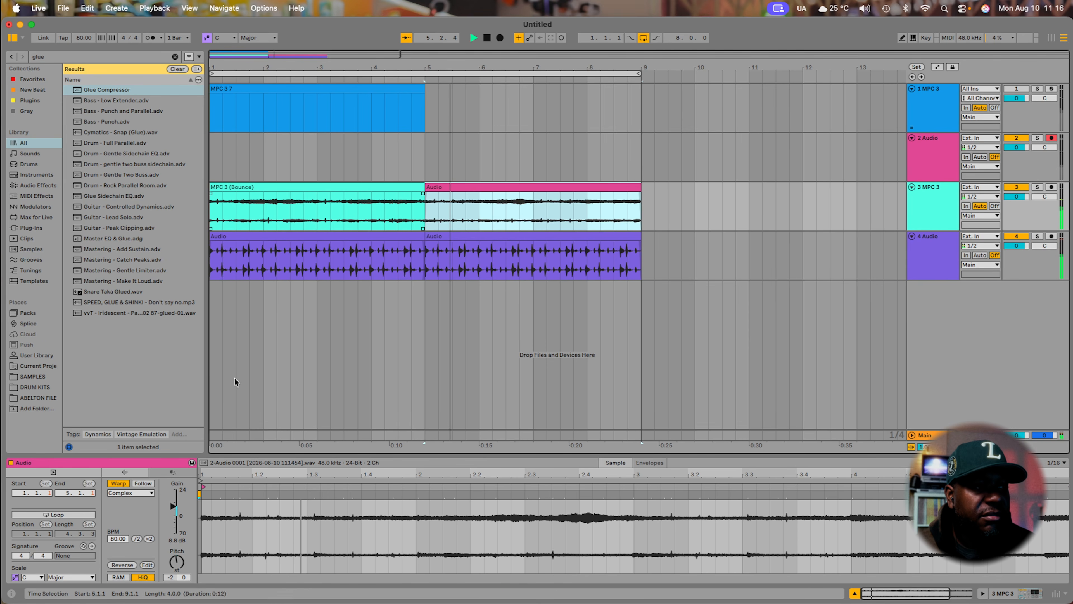
Reset the pitch of the sample clip at bar 5 and listen to the loop with the bounced MPC 3 clip selected.
click(177, 563)
key(Delete)
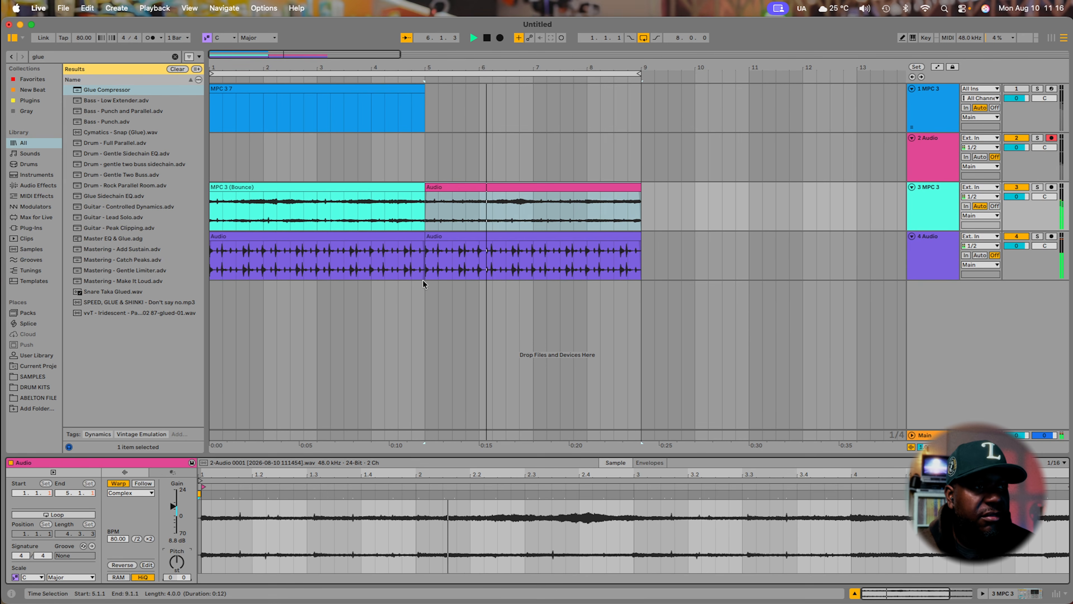
click(296, 187)
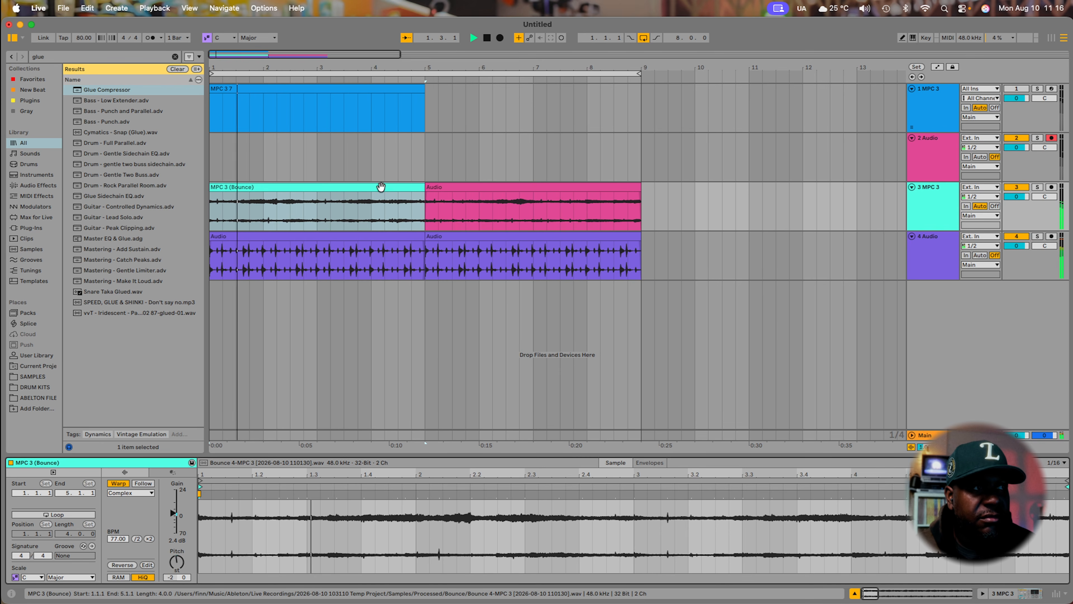
click(619, 258)
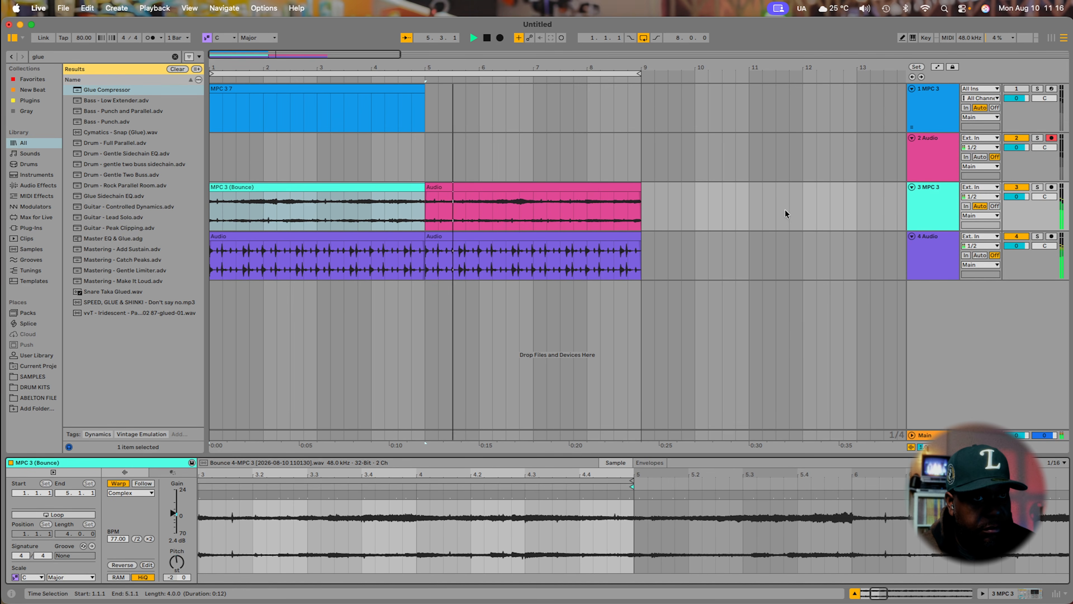
Delete the empty audio track between the MPC 3 instrument track and the combined sample track.
click(933, 198)
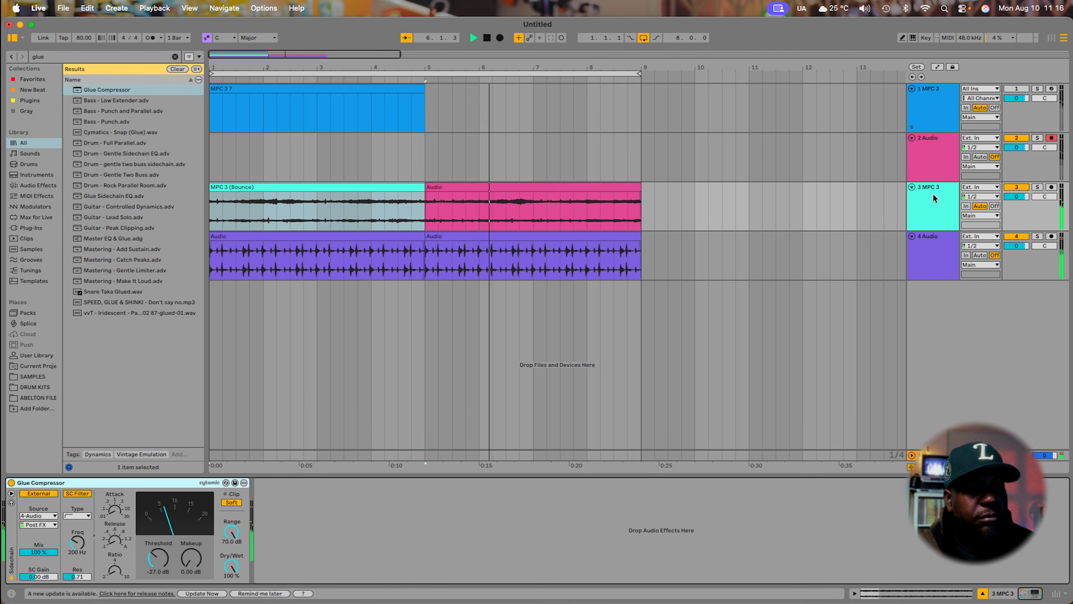
click(927, 139)
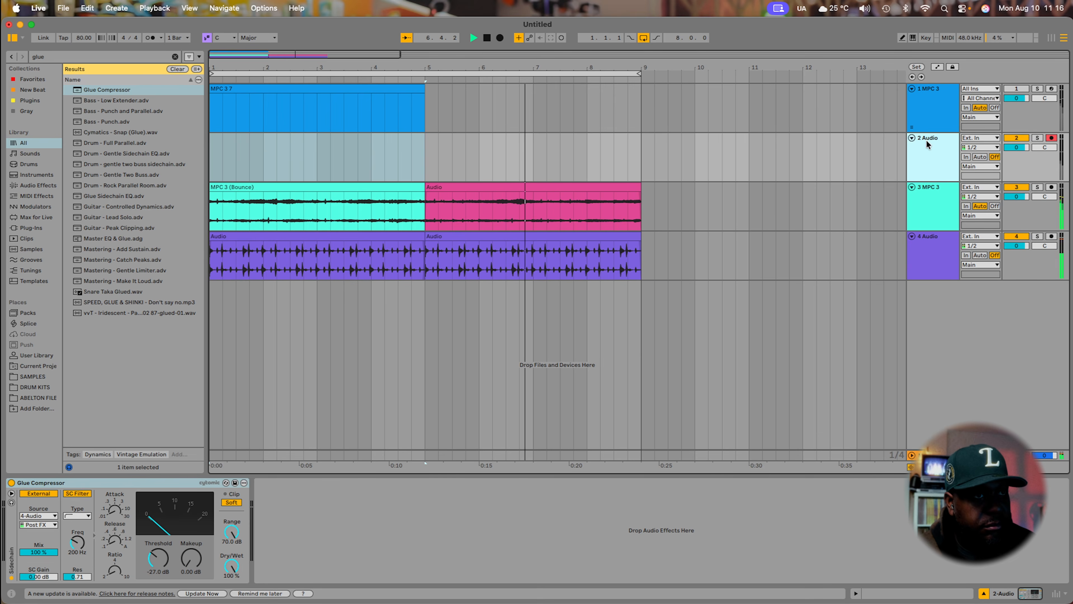
key(Delete)
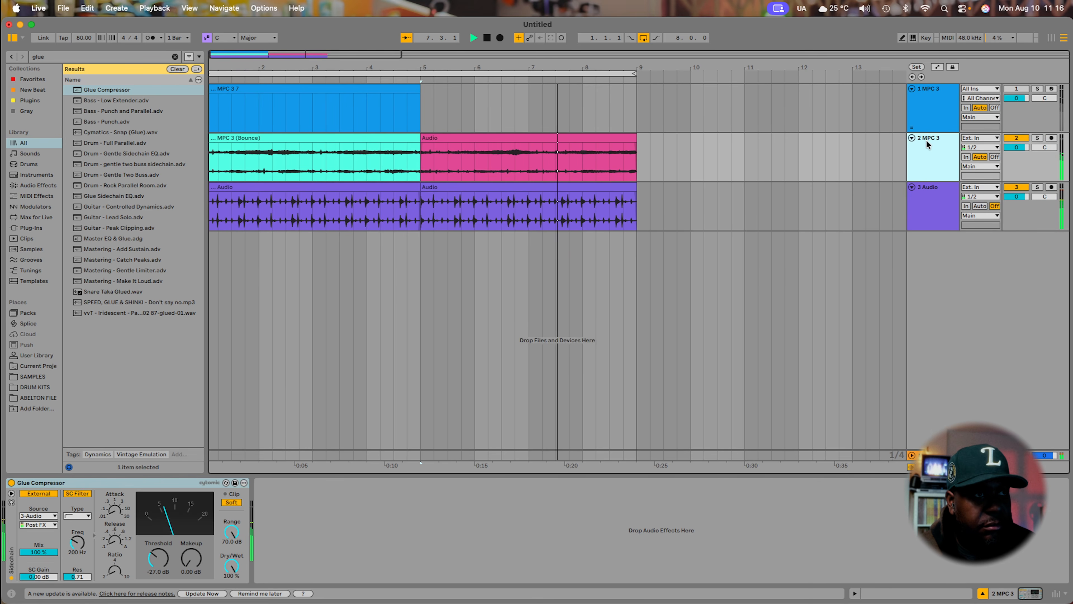
scroll(688, 176, down, 2)
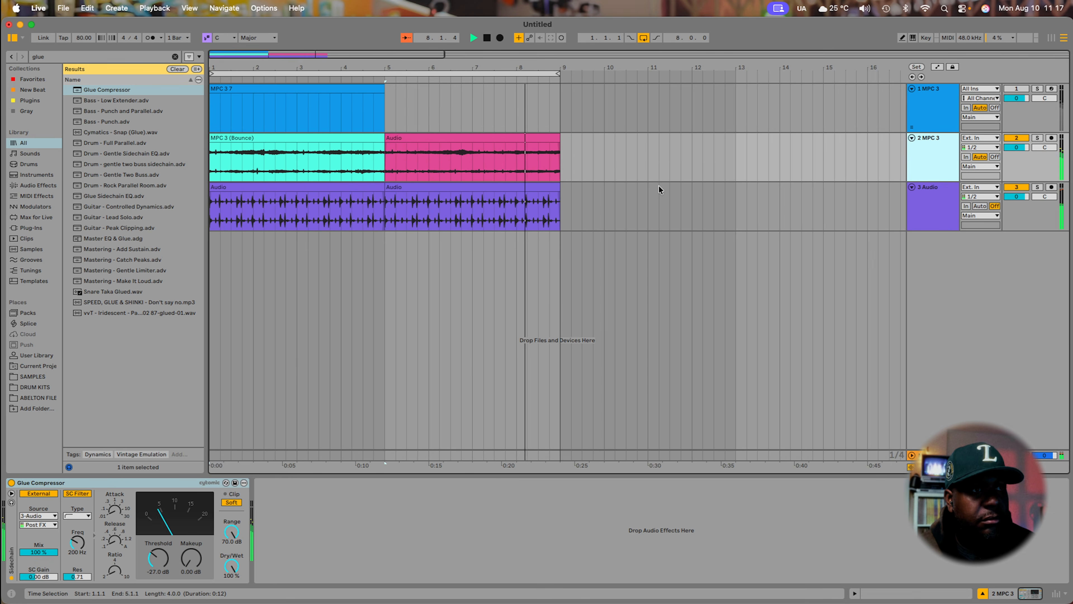
scroll(661, 188, down, 3)
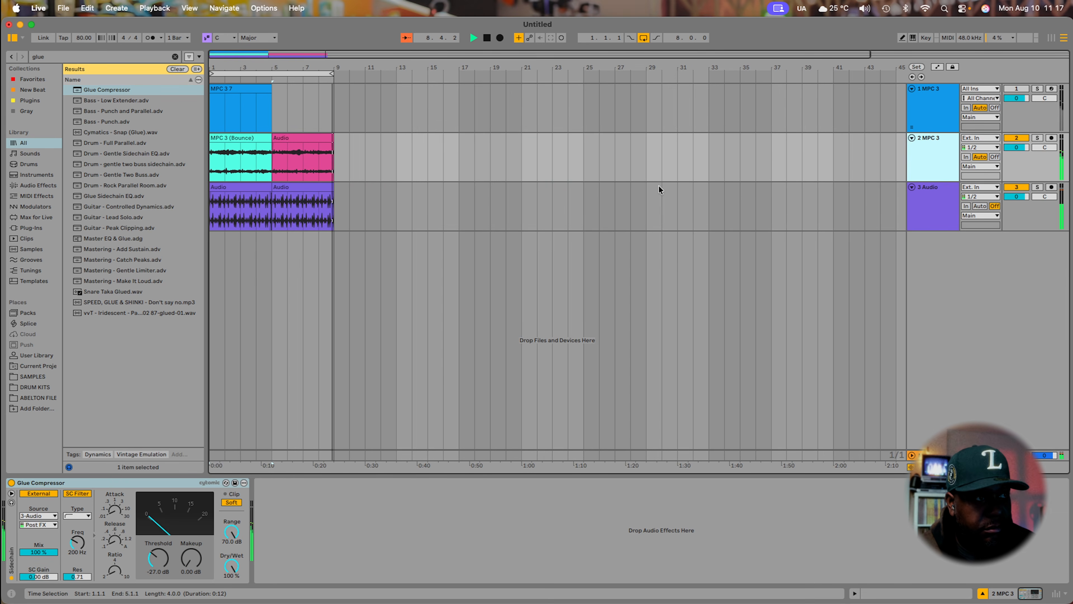